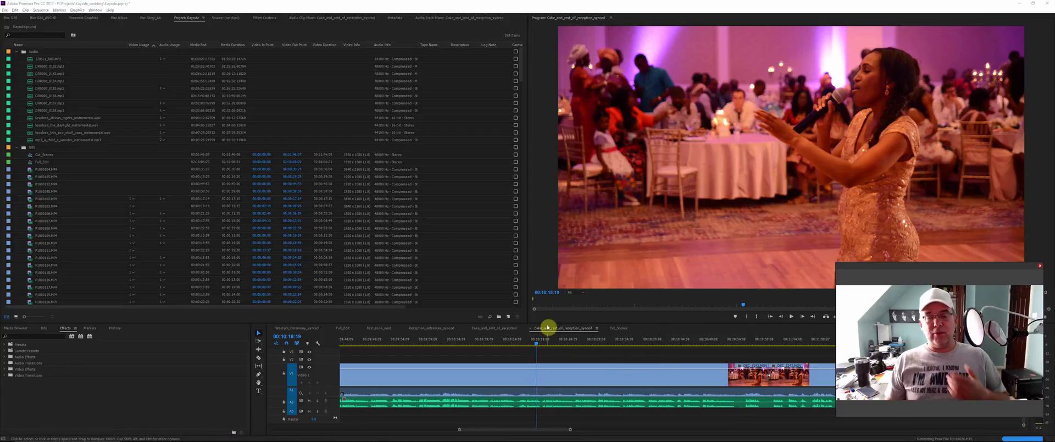
Scrub the singer's shot from 00:10:16 to about 00:10:20
drag(538, 347, 526, 344)
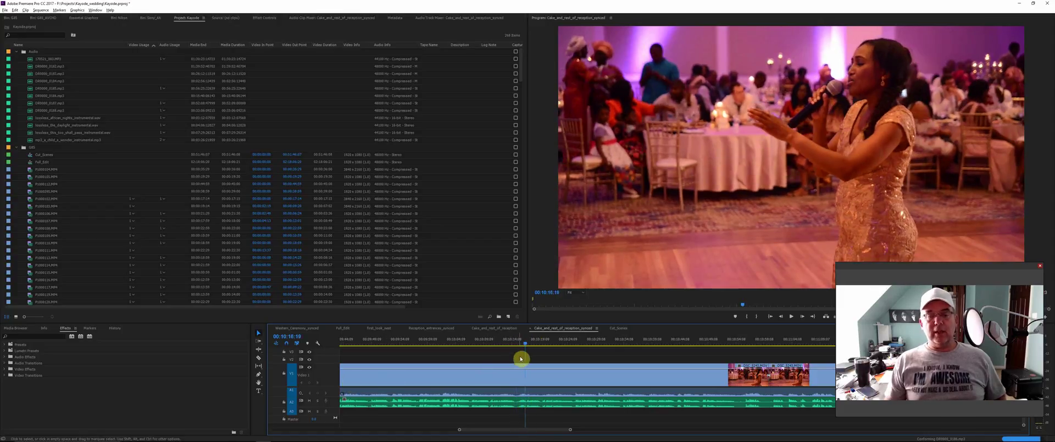
drag(523, 345, 532, 352)
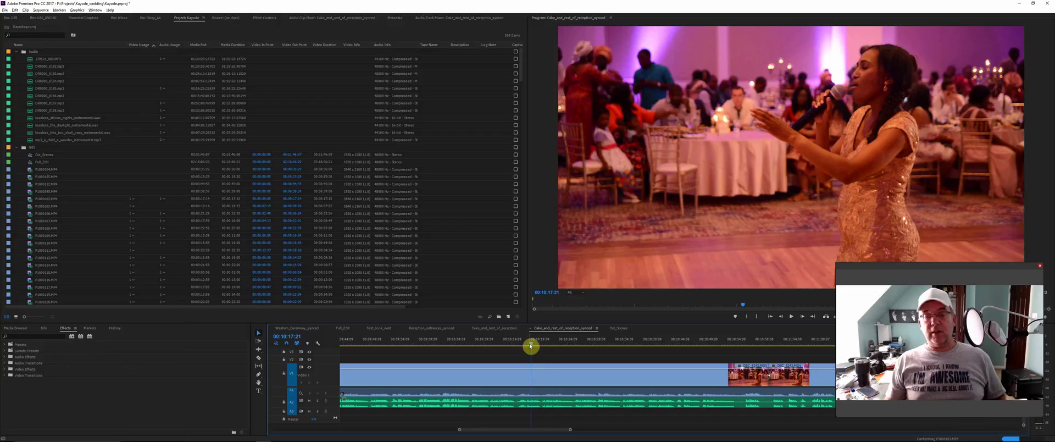
mouse_move(532, 346)
mouse_down()
mouse_move(548, 350)
mouse_move(537, 350)
mouse_up()
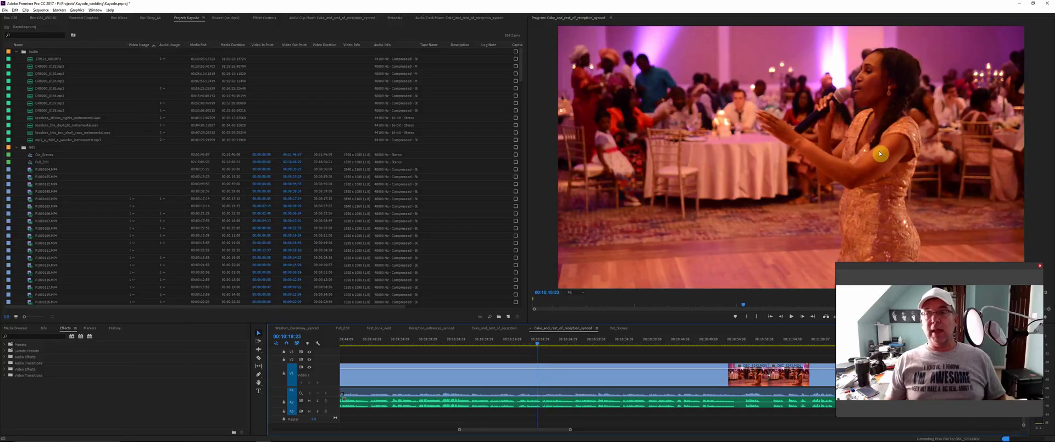
click(544, 346)
mouse_move(545, 346)
mouse_down()
mouse_move(661, 349)
mouse_move(532, 350)
mouse_move(636, 350)
mouse_move(543, 348)
mouse_up()
Select the singer clip and put the DSC_5243 cutaway in at 00:10:20
click(556, 376)
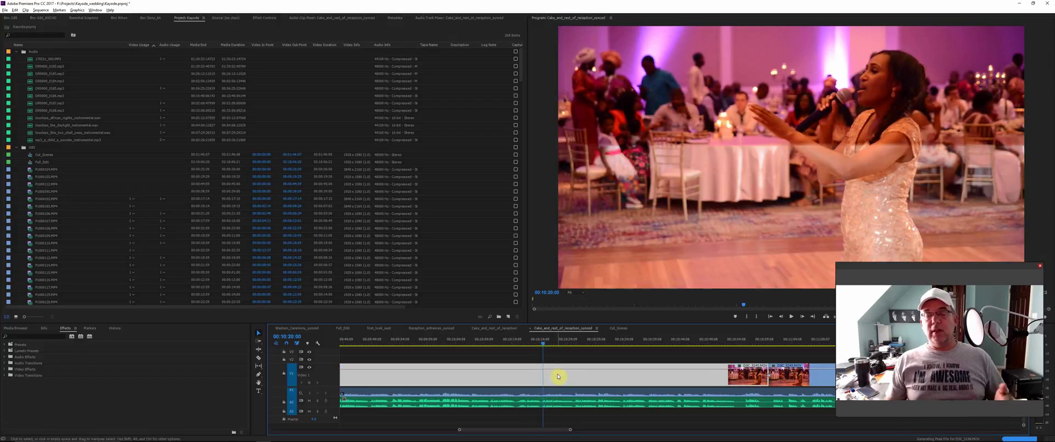
key(ctrl+z)
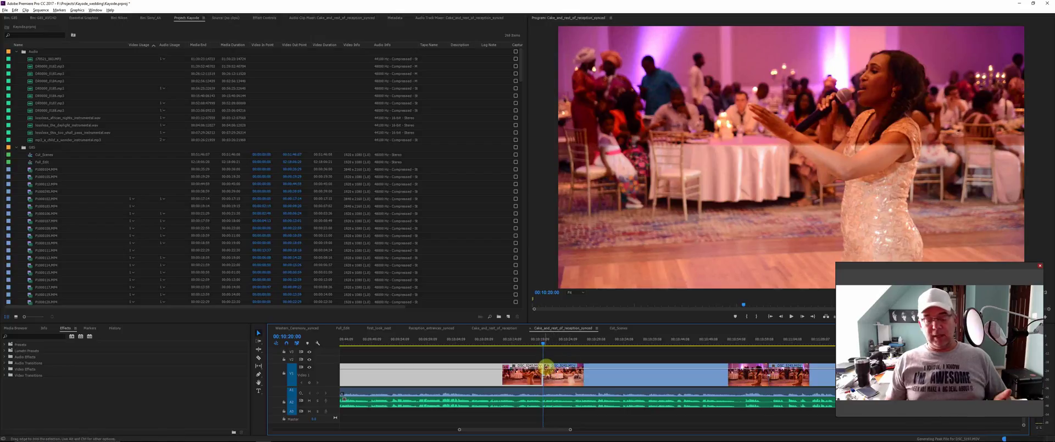
right_click(502, 367)
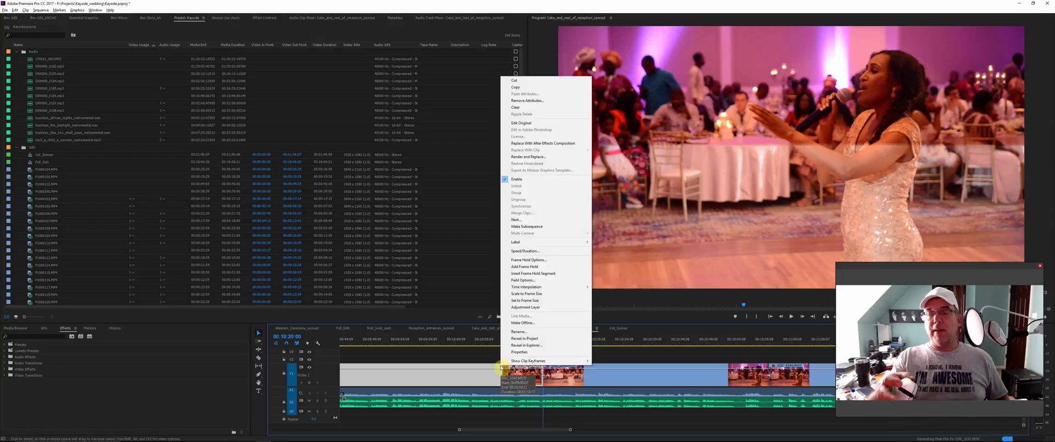
click(487, 352)
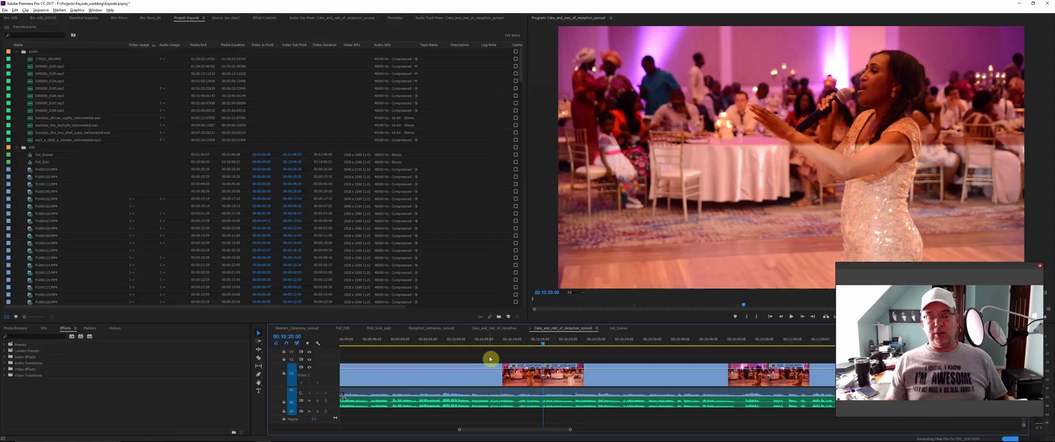
Review the cutaway around 00:10:19:23 and select the following clip and its linked audio
drag(550, 352, 541, 346)
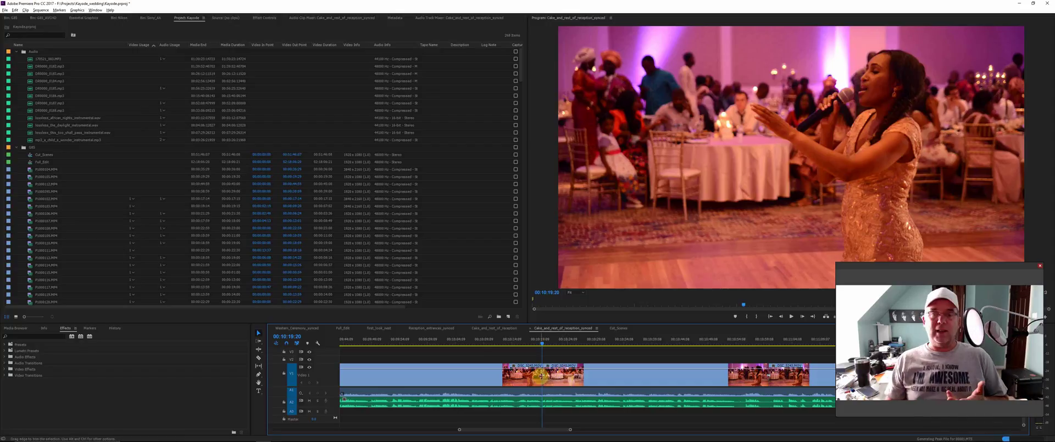
drag(542, 345, 542, 344)
click(574, 365)
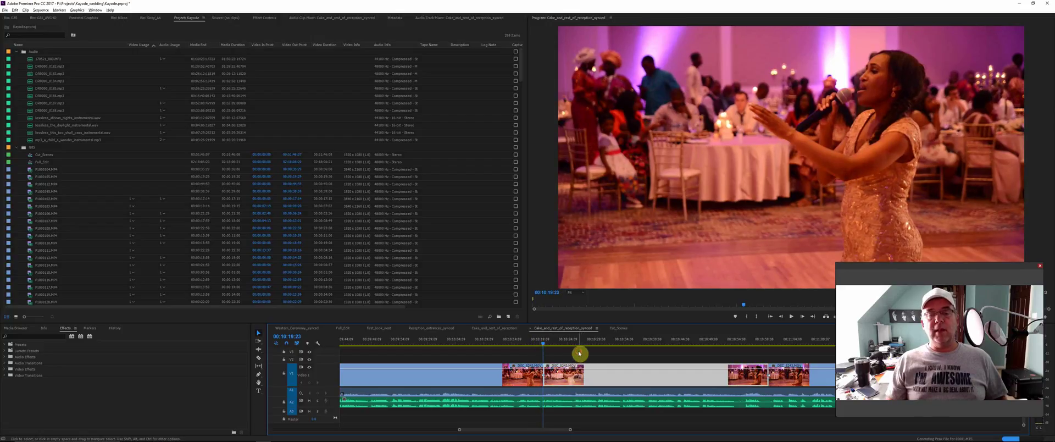
shift+click(572, 358)
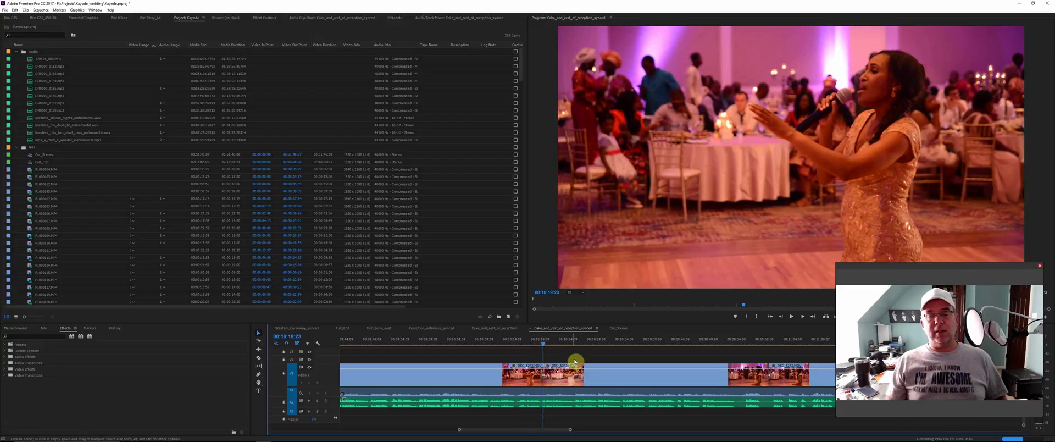
click(559, 376)
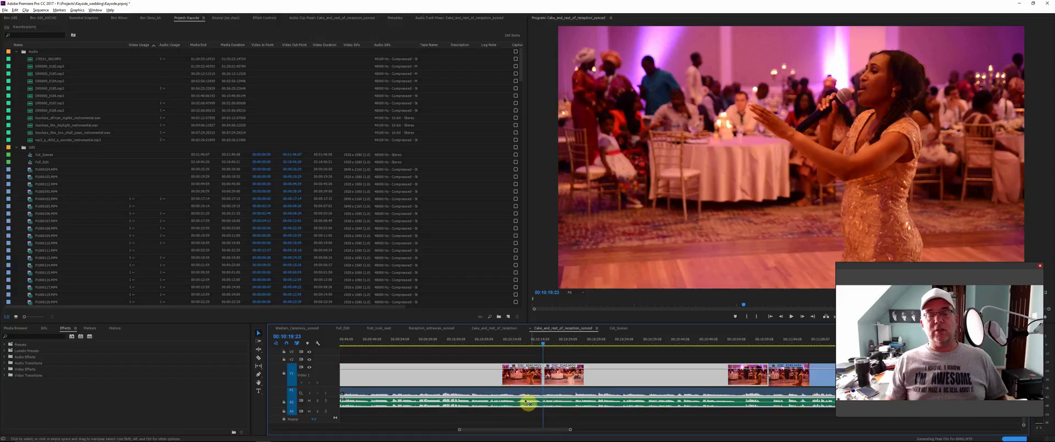
click(541, 395)
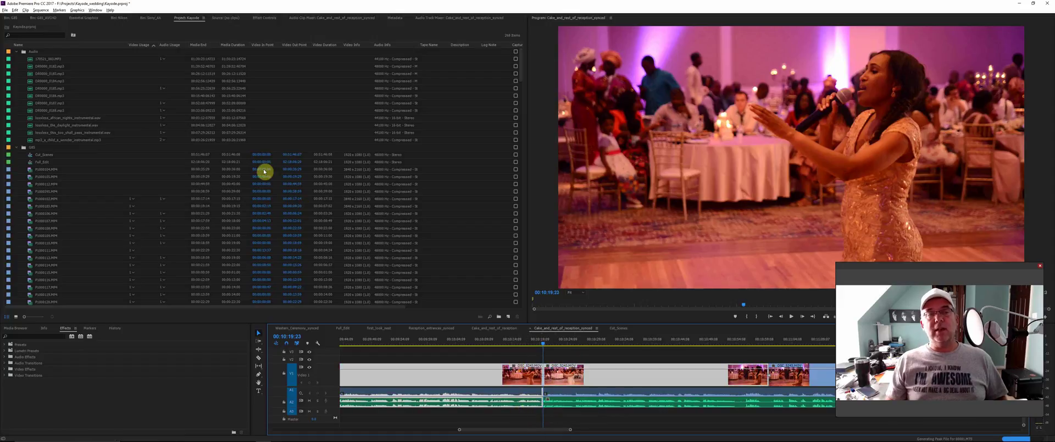
Undo the last change from the Edit menu and clear the selection
click(15, 10)
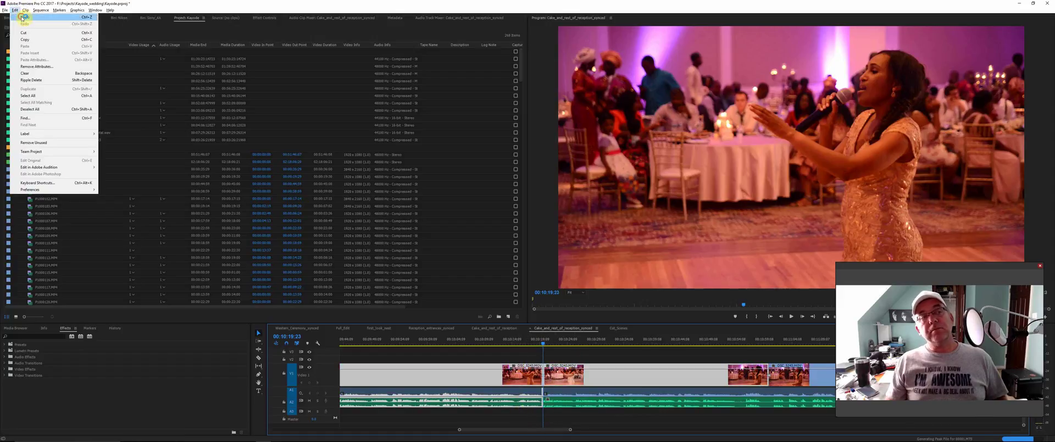
click(28, 16)
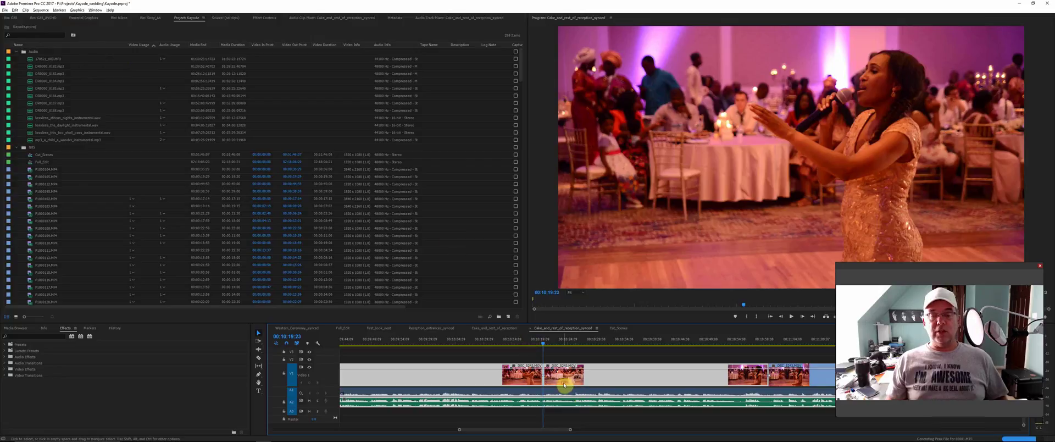
click(577, 351)
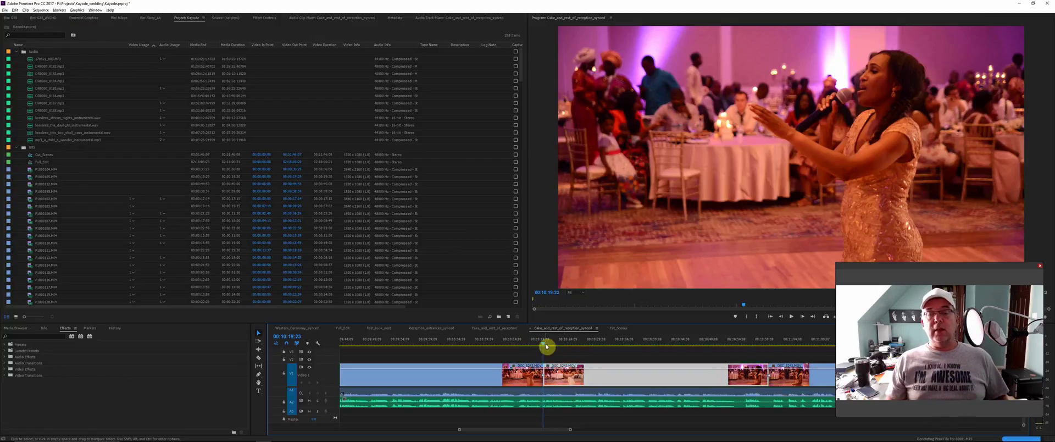
Trim the cutaway's edge at 00:10:22:15 to open a gap, then move to about 00:10:33
drag(544, 344, 558, 345)
click(546, 376)
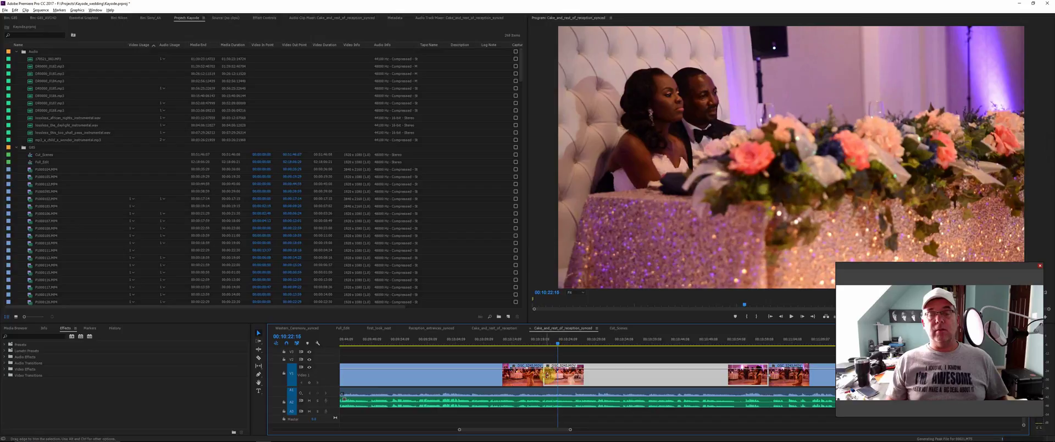
drag(547, 375, 559, 374)
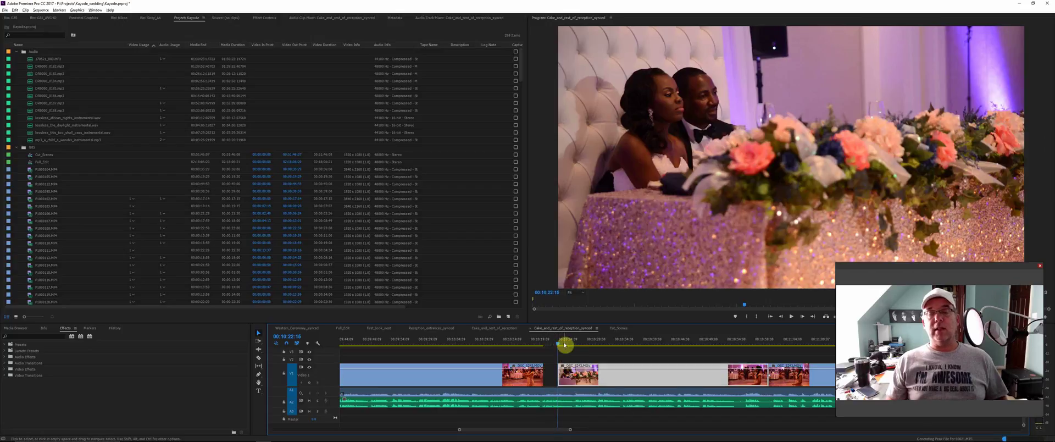
drag(560, 344, 619, 344)
Add a second DSC_5243 cutaway at 00:10:33:08 and shift it slightly later on V1
key(ctrl+v)
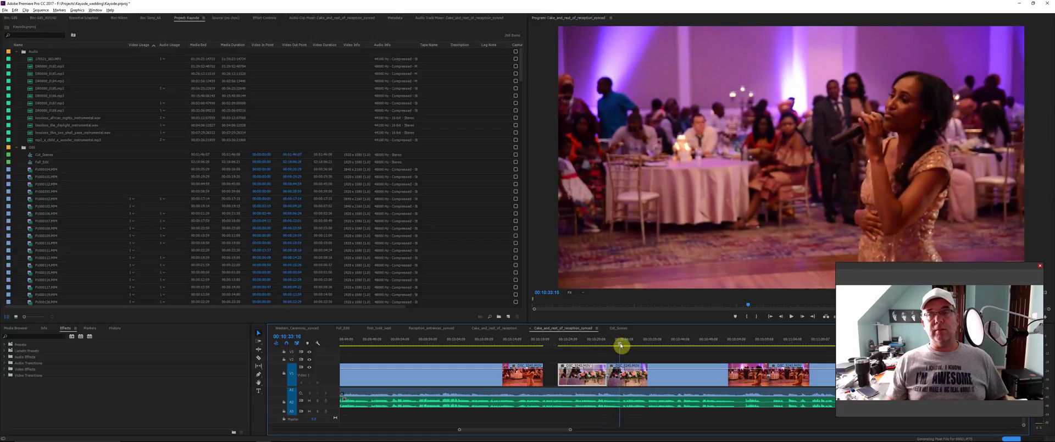
drag(621, 345, 618, 344)
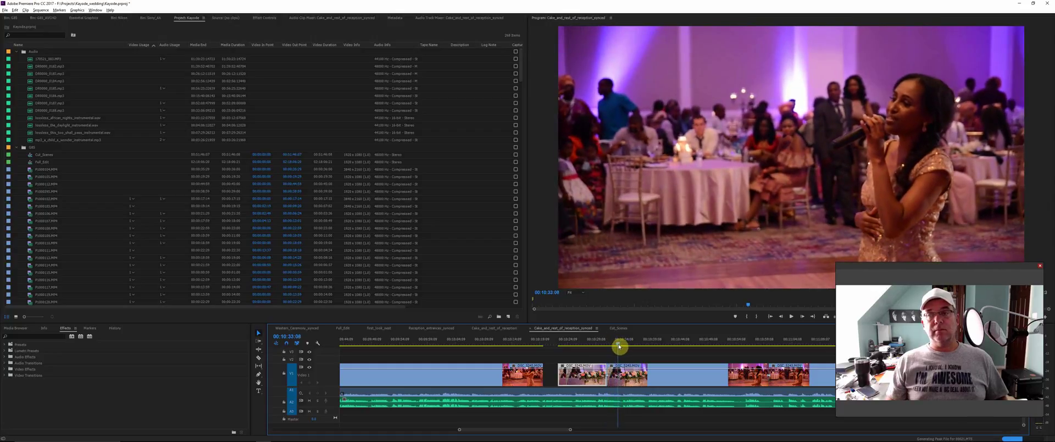
drag(633, 374, 617, 357)
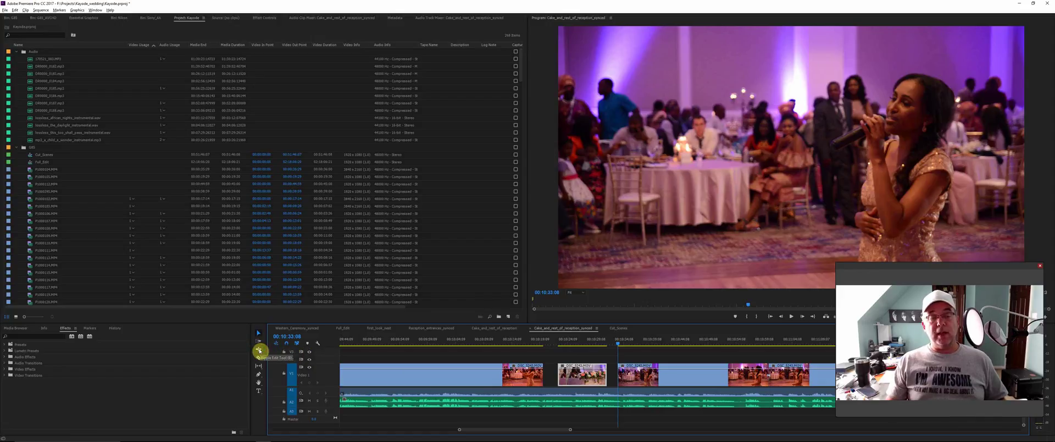
Switch to the Rate Stretch tool from the Ripple Edit tool flyout
click(259, 350)
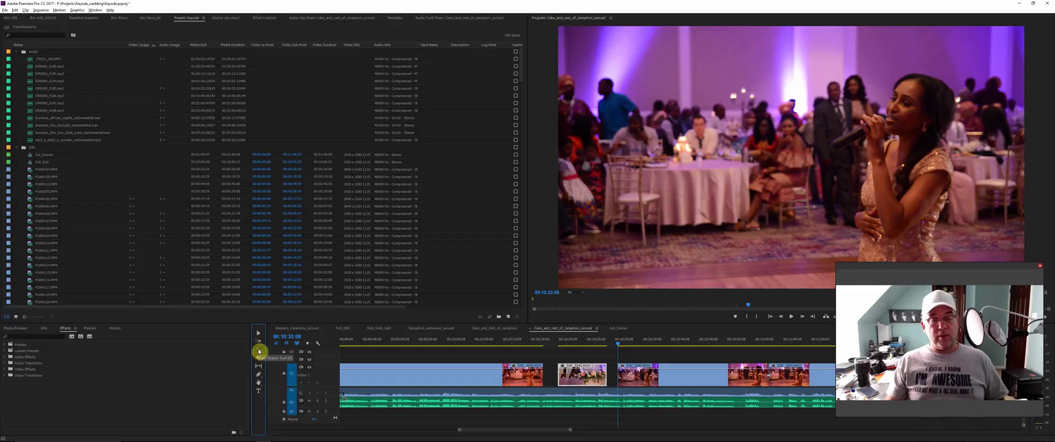
click(259, 352)
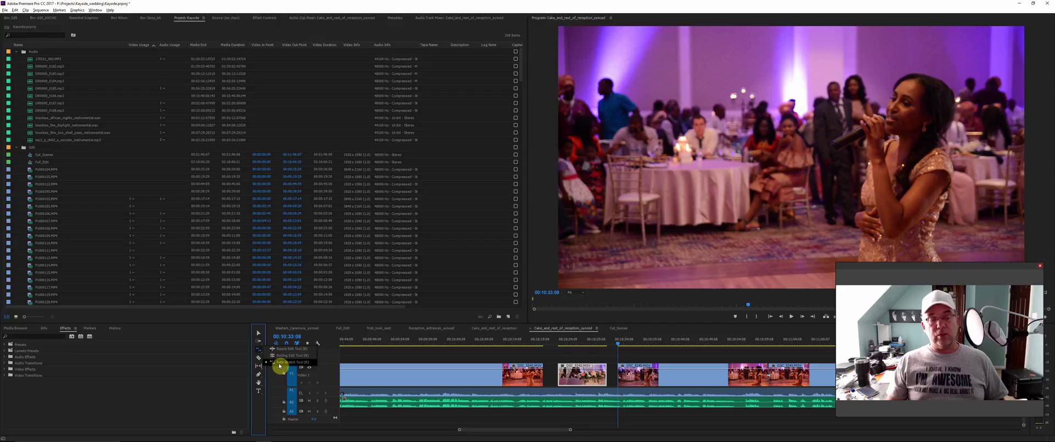
click(279, 363)
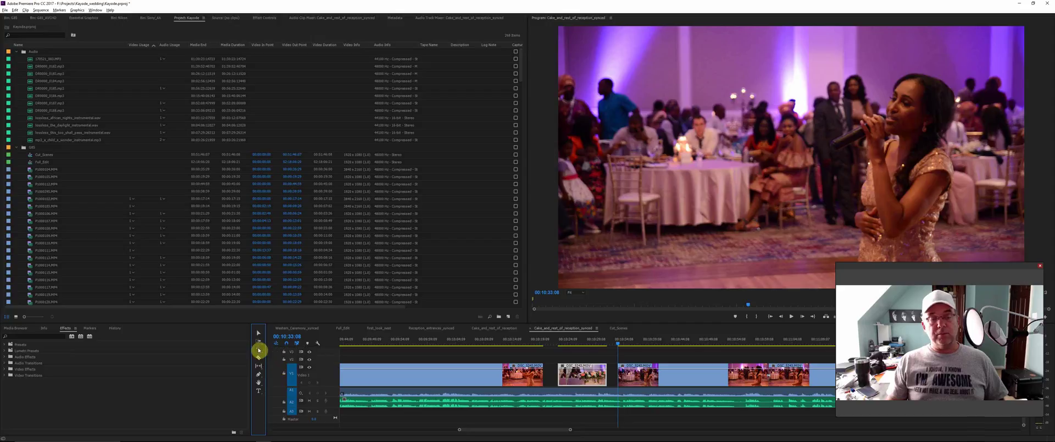
Select the gap between the first two cutaways and the second DSC_5243 cutaway
click(552, 368)
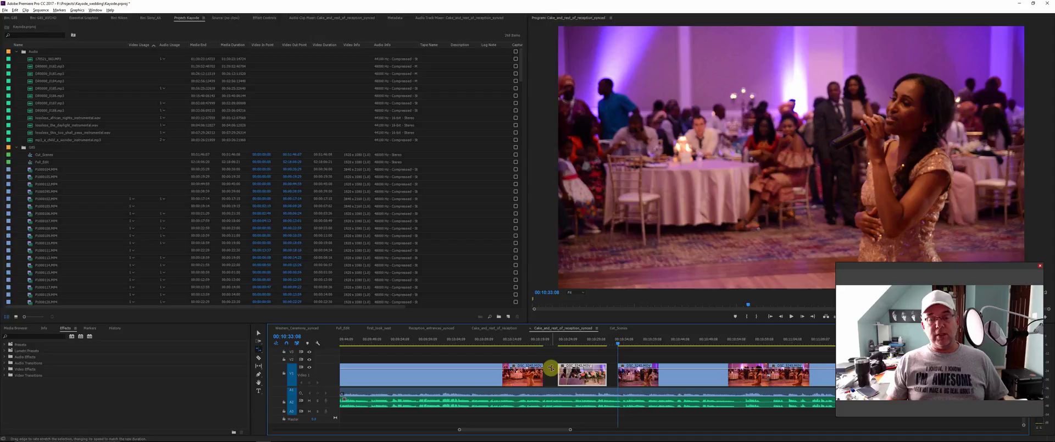
click(551, 368)
click(559, 368)
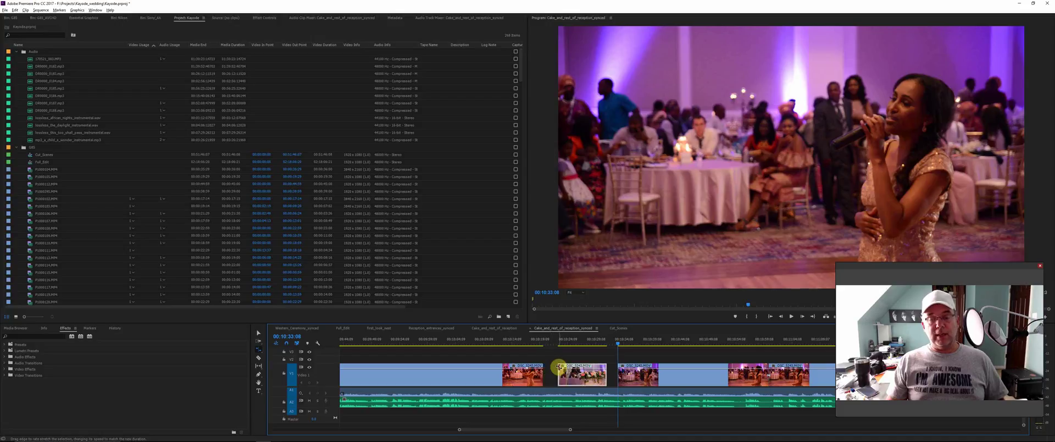
Stretch the second DSC_5243 cutaway to 76.92% speed so it fills the gap
double_click(558, 368)
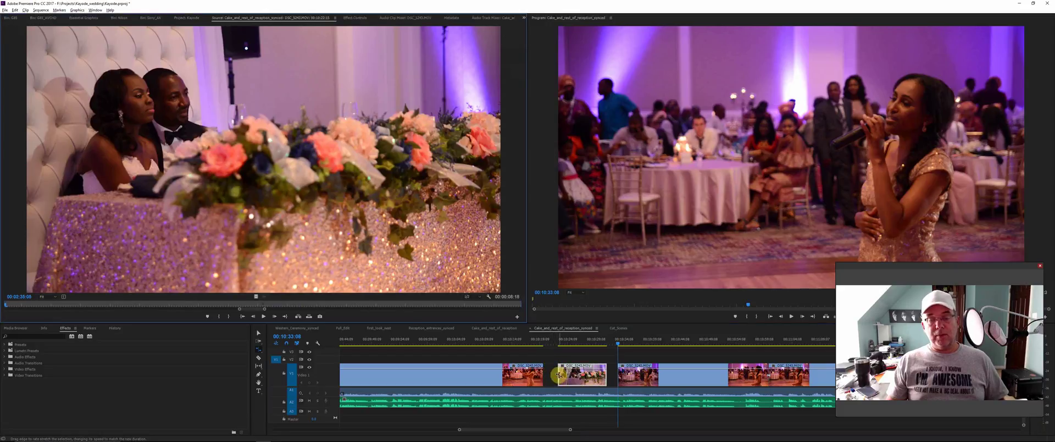
drag(558, 375, 617, 371)
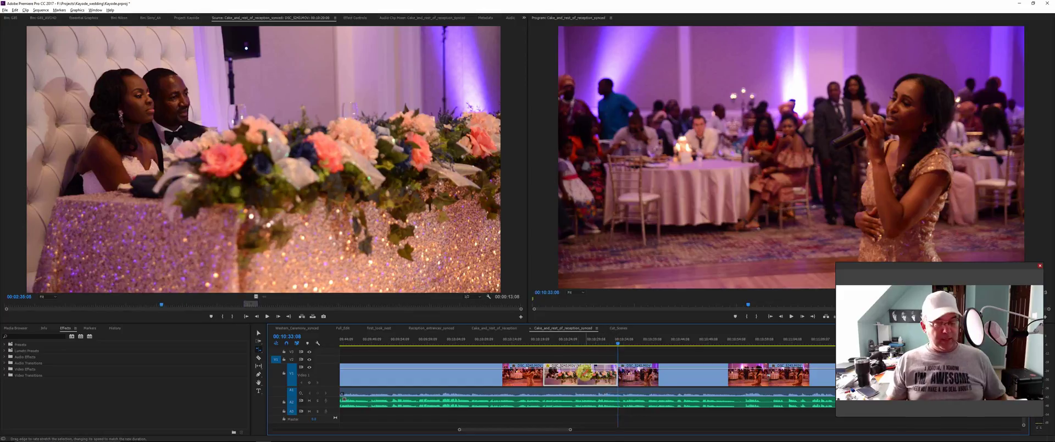
scroll(586, 375, up, 2)
scroll(586, 376, up, 1)
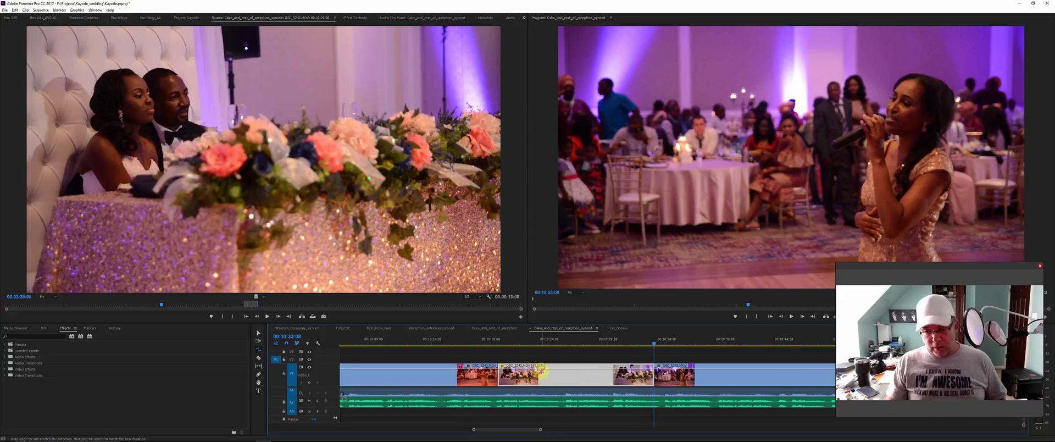
drag(541, 367, 581, 367)
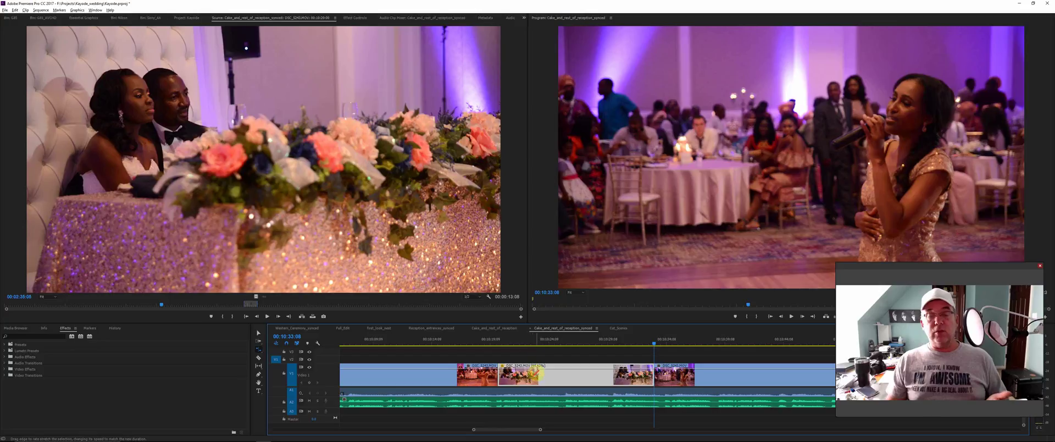
Set a Time Interpolation method on the slowed DSC_5243 clip and park the playhead at 00:10:20:13
right_click(537, 377)
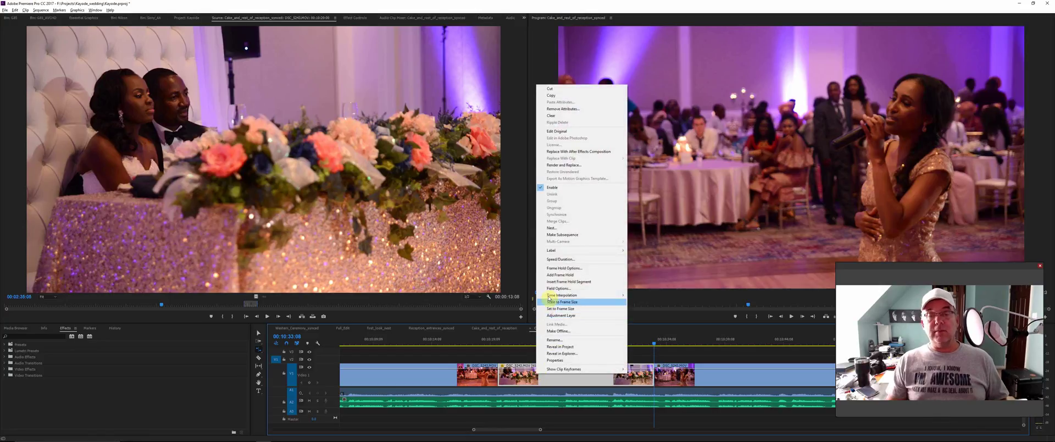
mouse_move(549, 297)
click(646, 309)
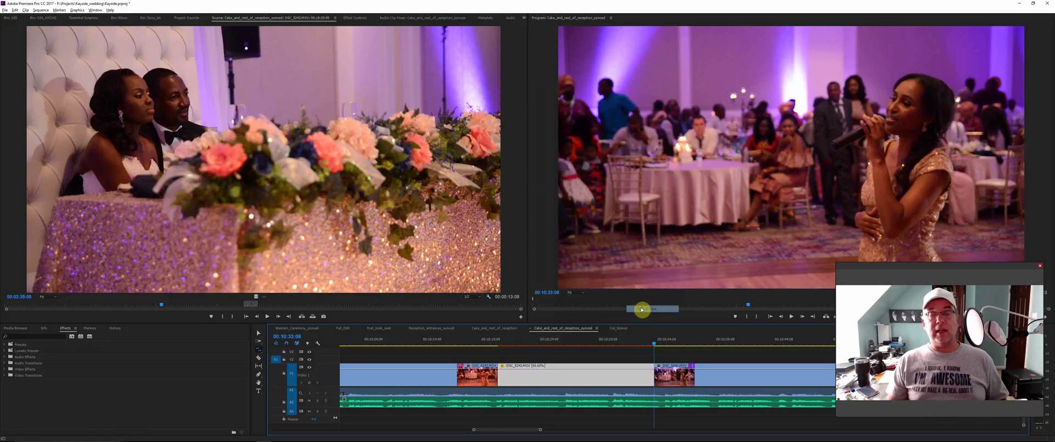
click(506, 344)
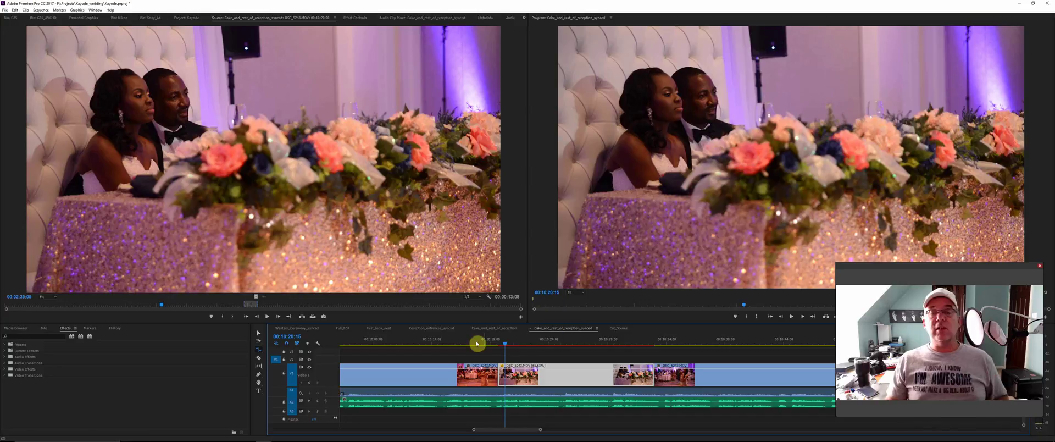
Play from just before the slowed cutaway through it, stopping at 00:10:36:02
click(450, 345)
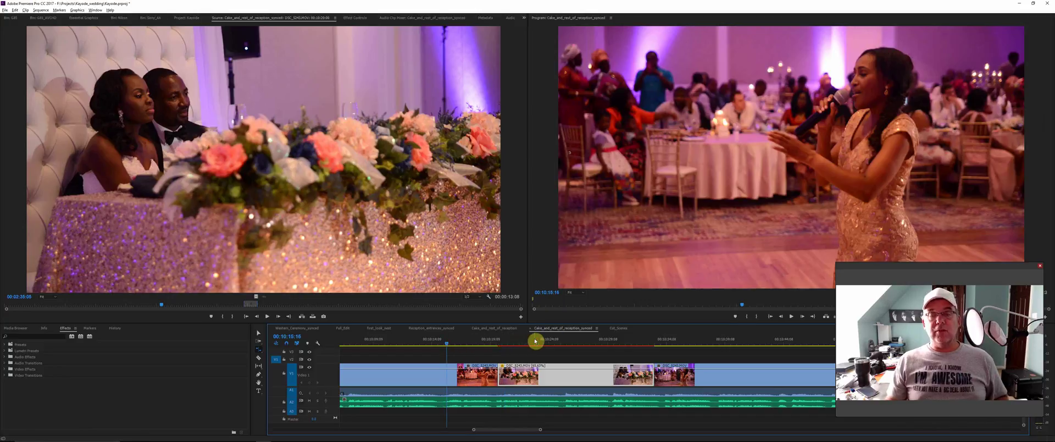
key(space)
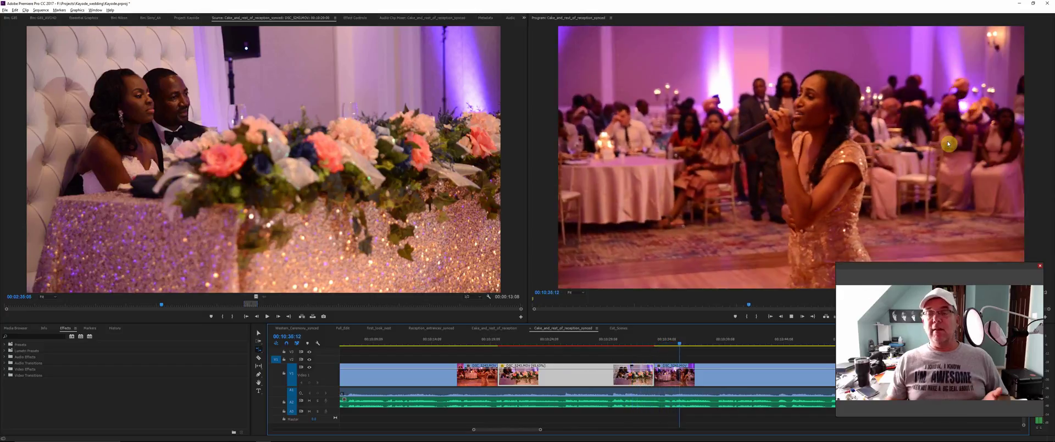
key(space)
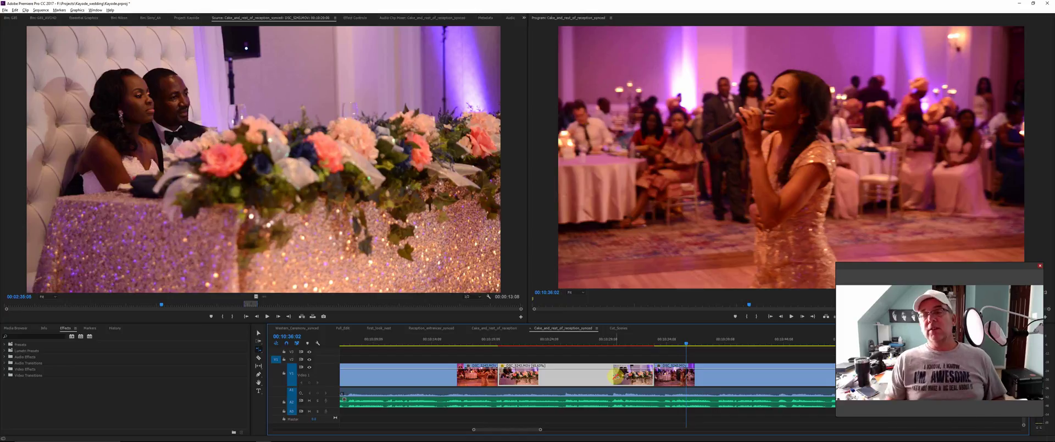
mouse_move(464, 434)
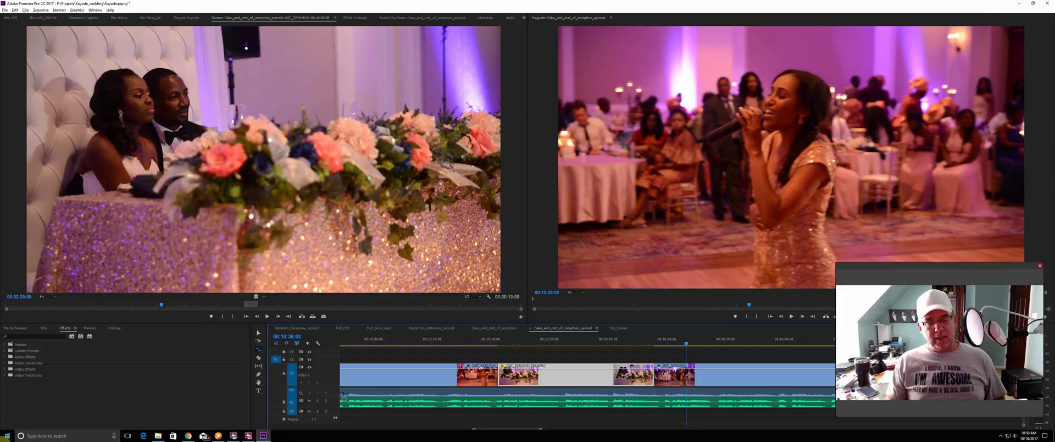
Launch EDIUS 8 from the Start menu, dismiss the trial notice, and open the most recent project
click(12, 437)
scroll(177, 371, down, 3)
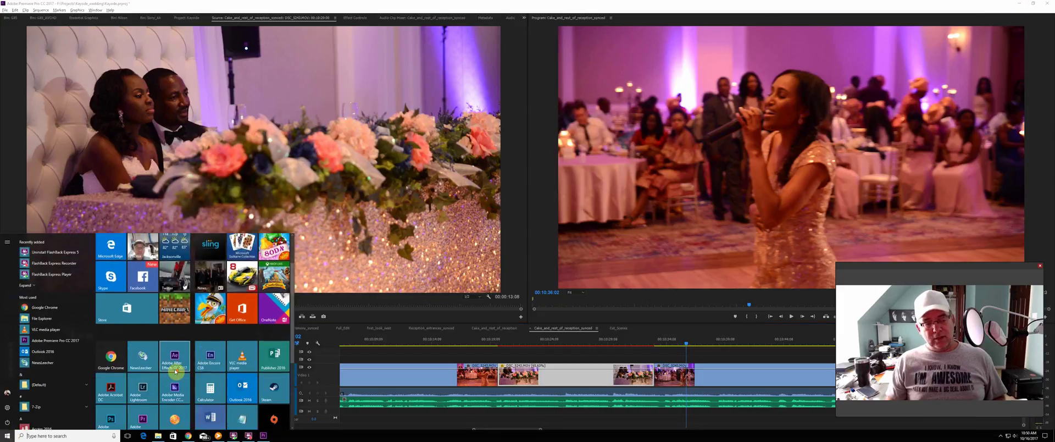
scroll(217, 378, down, 1)
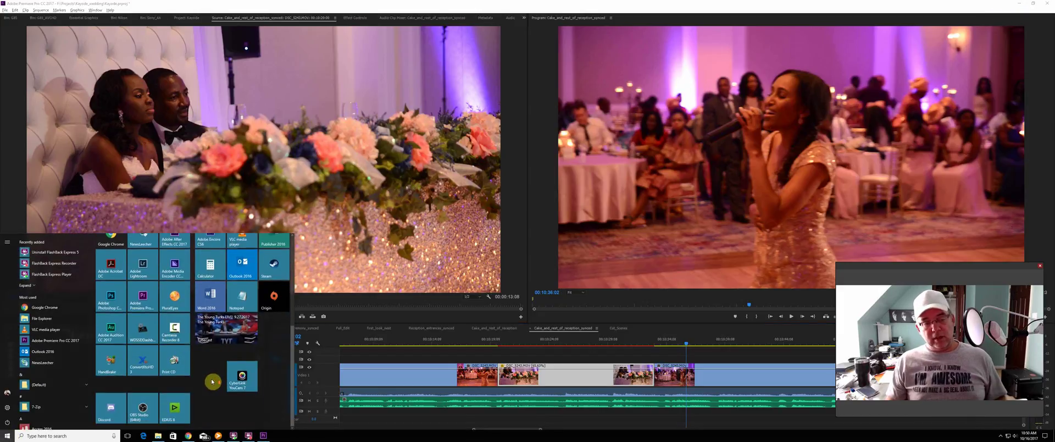
click(182, 410)
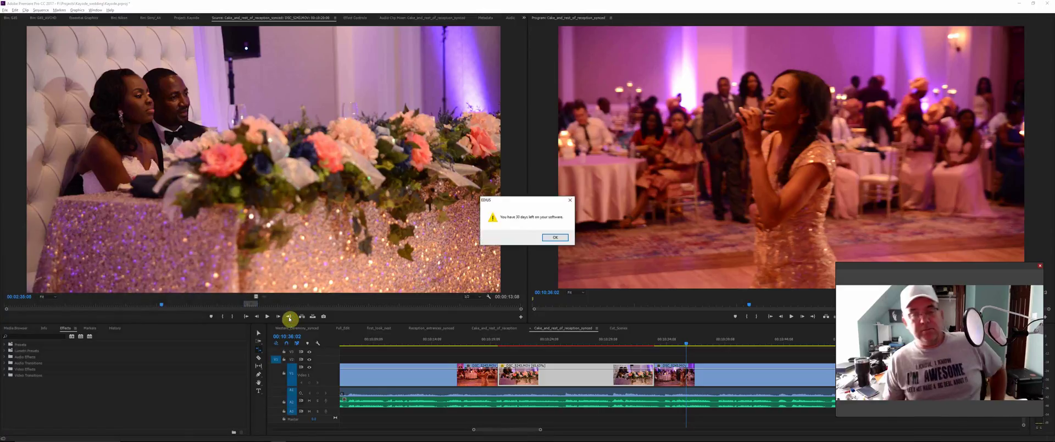
click(558, 238)
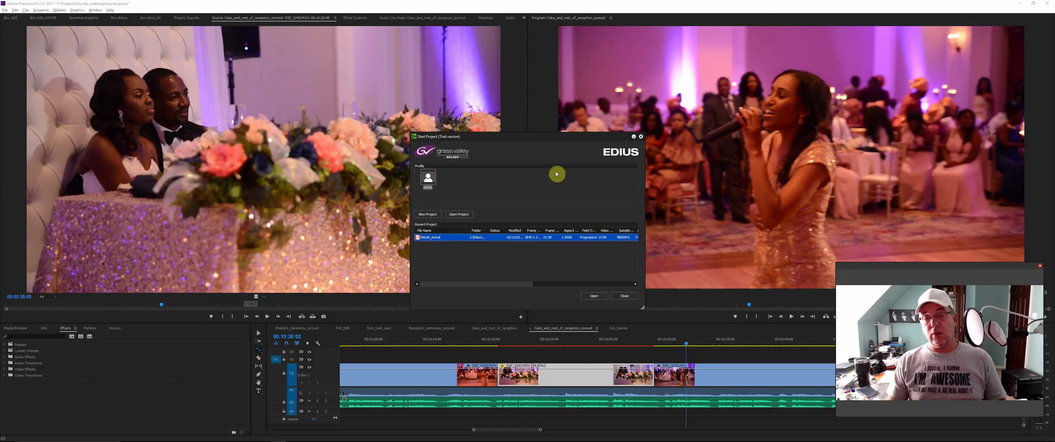
click(598, 298)
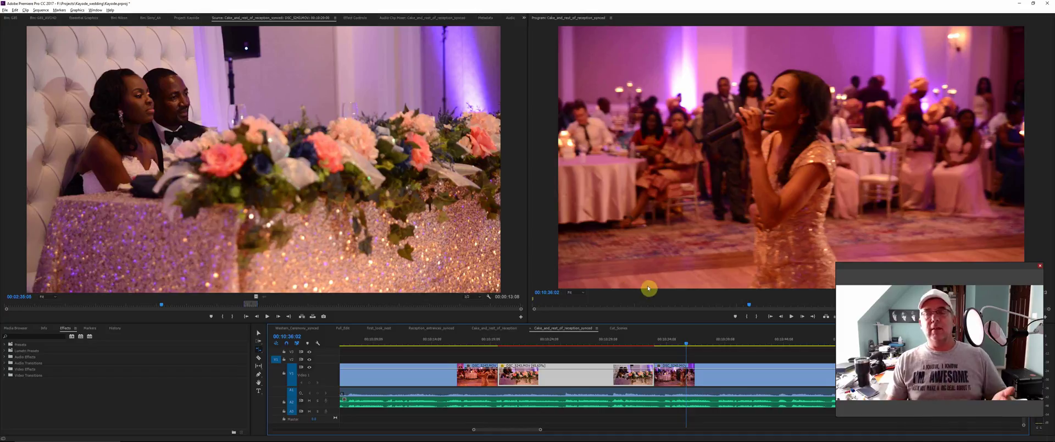
Bring the EDIUS window to the front and scroll the timeline
mouse_move(325, 439)
click(278, 436)
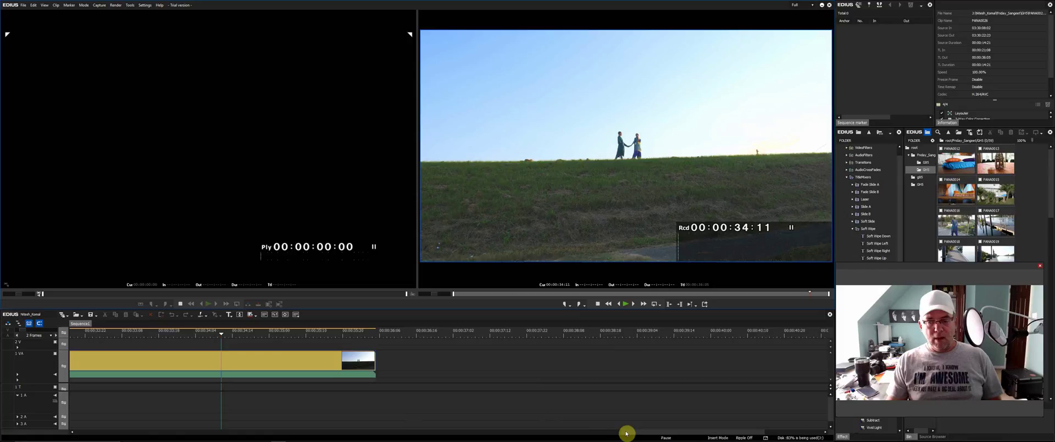
drag(628, 434, 168, 431)
Play the timeline from 00:00:02:15 to 00:00:07:19, then select the PANA0350 clip
click(259, 332)
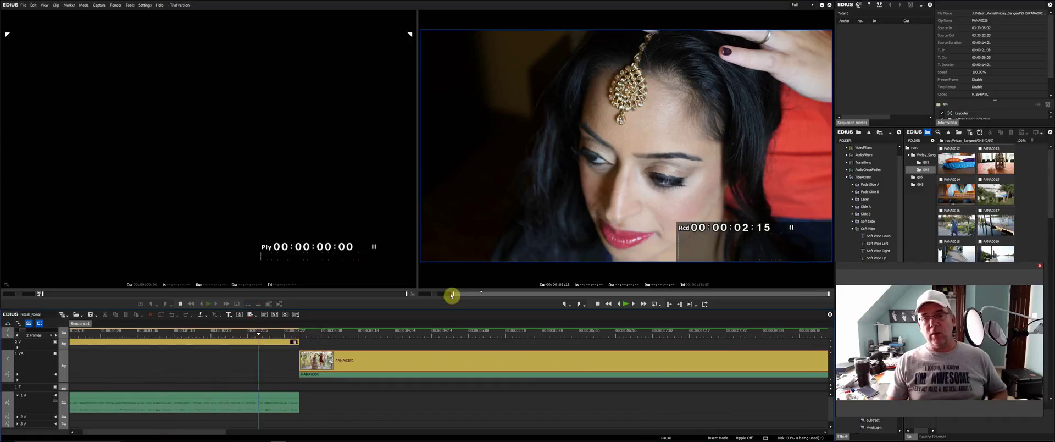
key(space)
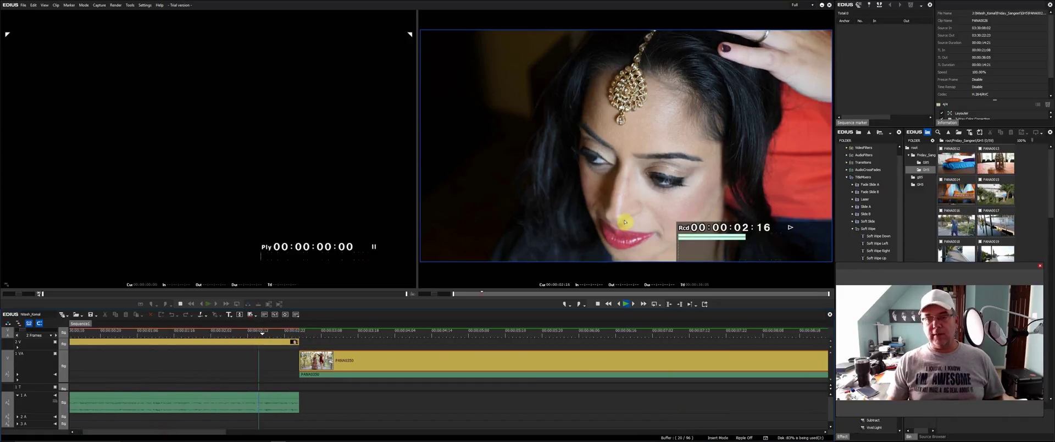
key(space)
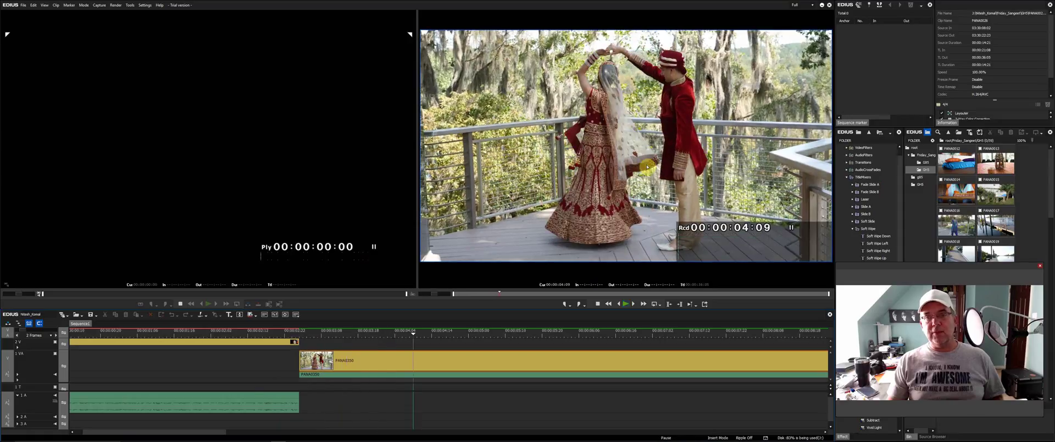
key(space)
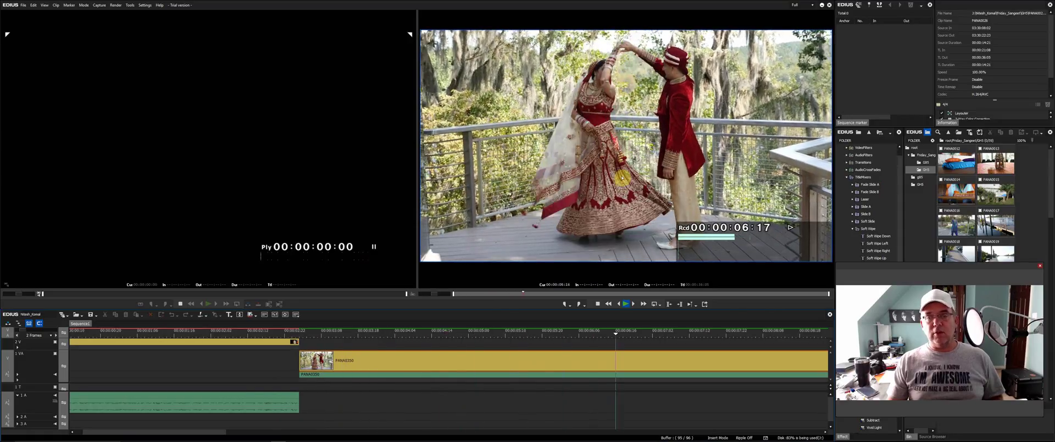
click(598, 305)
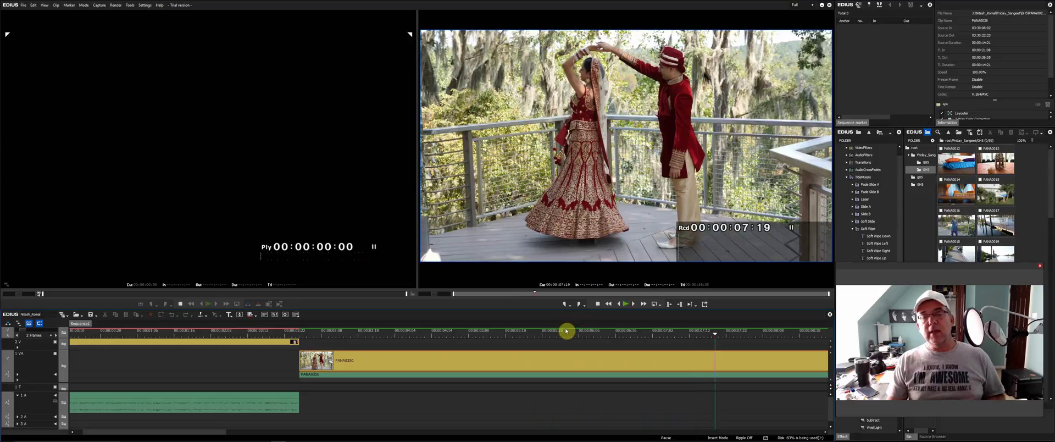
click(560, 368)
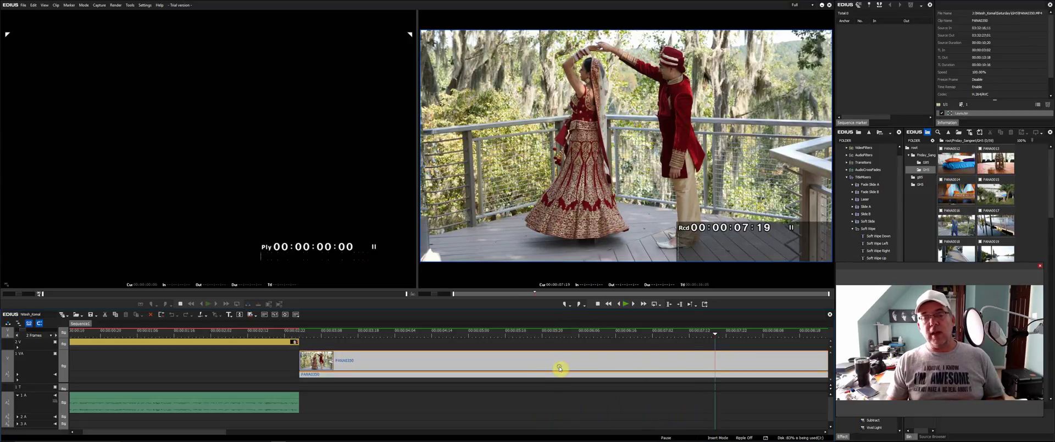
right_click(560, 368)
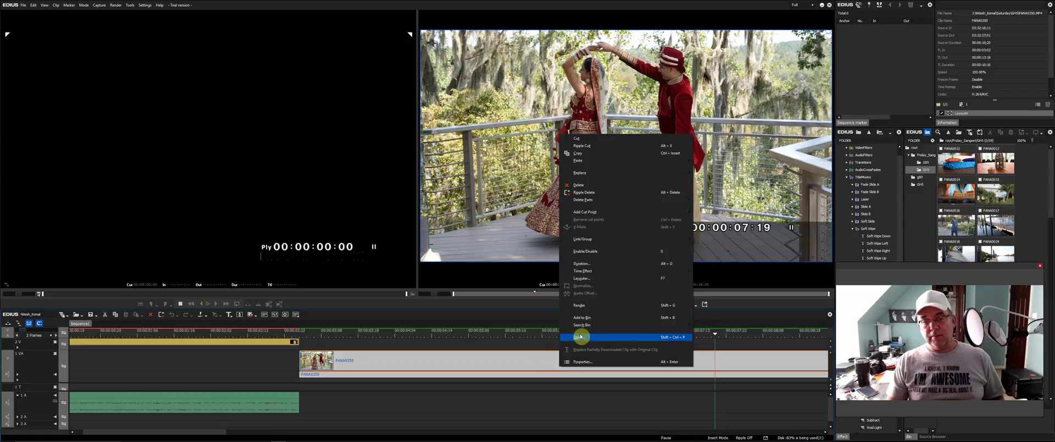
click(582, 361)
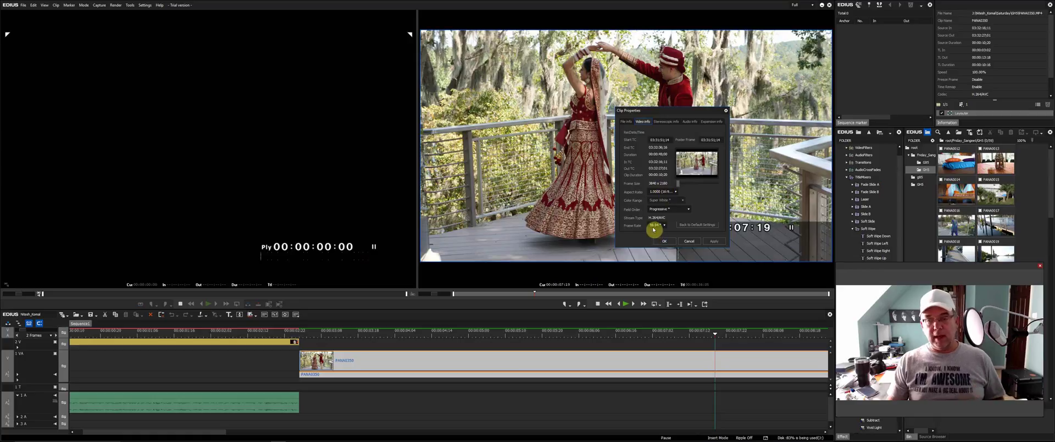
click(711, 121)
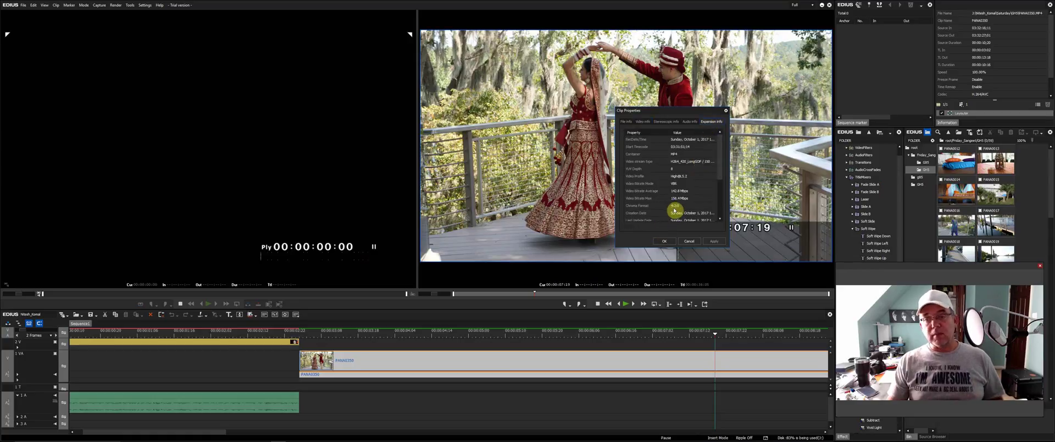
click(694, 244)
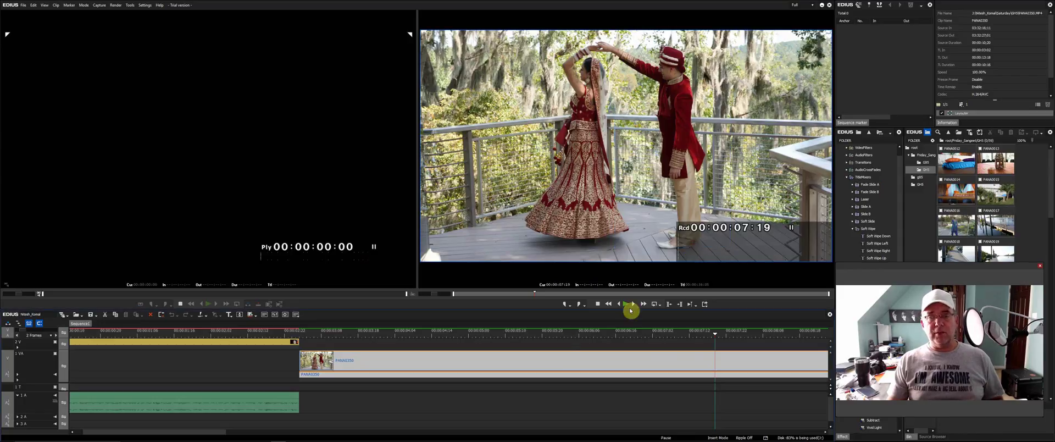
click(700, 337)
Play from 00:00:07:15 to 00:00:10:14, then move the playhead to 00:00:17:09
key(space)
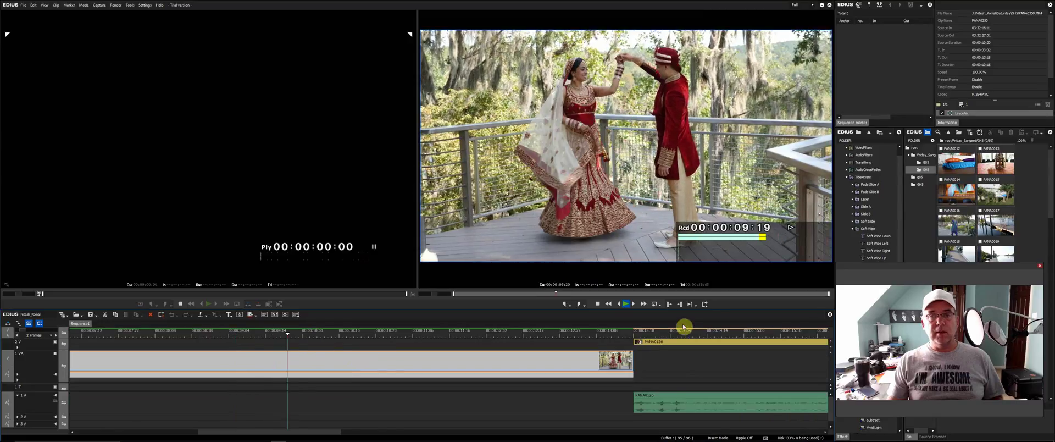
key(space)
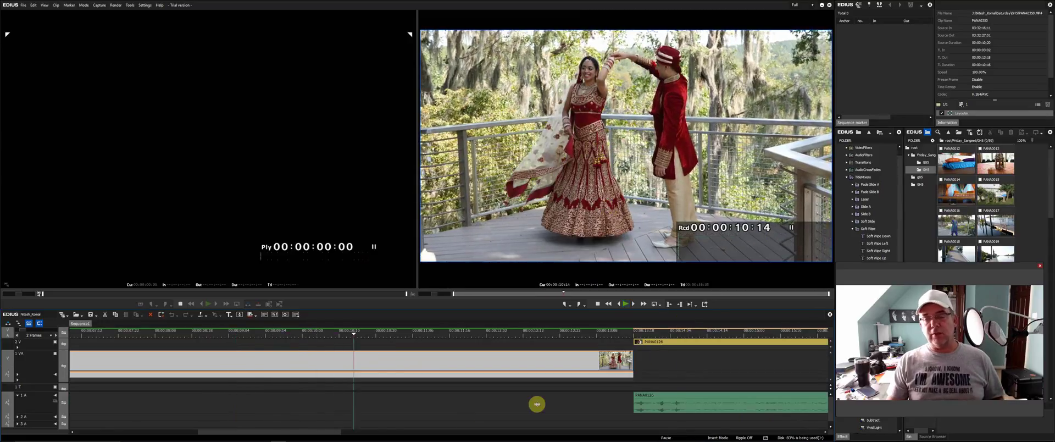
drag(333, 432, 395, 435)
click(502, 336)
drag(504, 337, 671, 340)
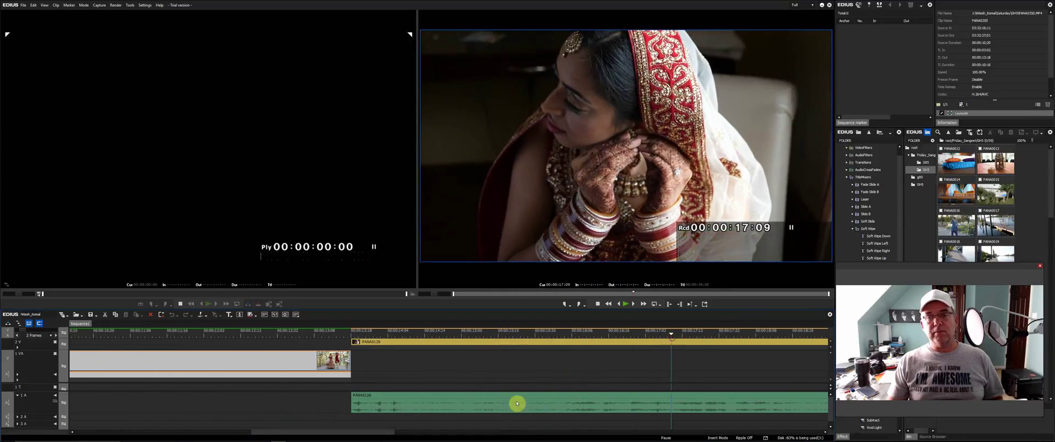
Play briefly from 00:00:17:09, then park the playhead at 00:00:22:02 on PANA0026
key(space)
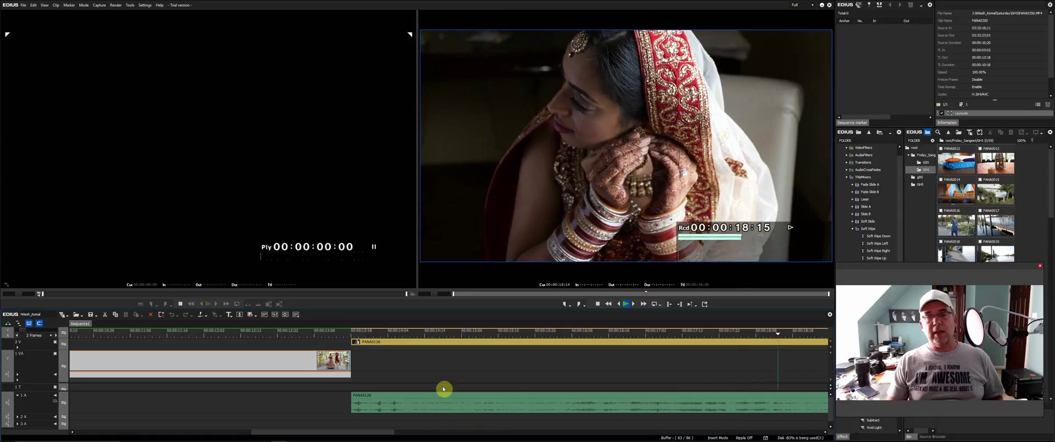
key(space)
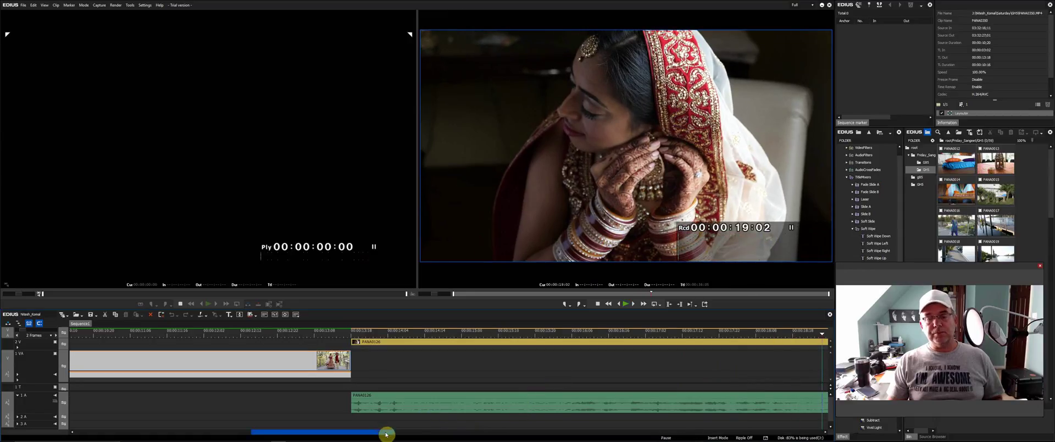
drag(379, 432, 485, 432)
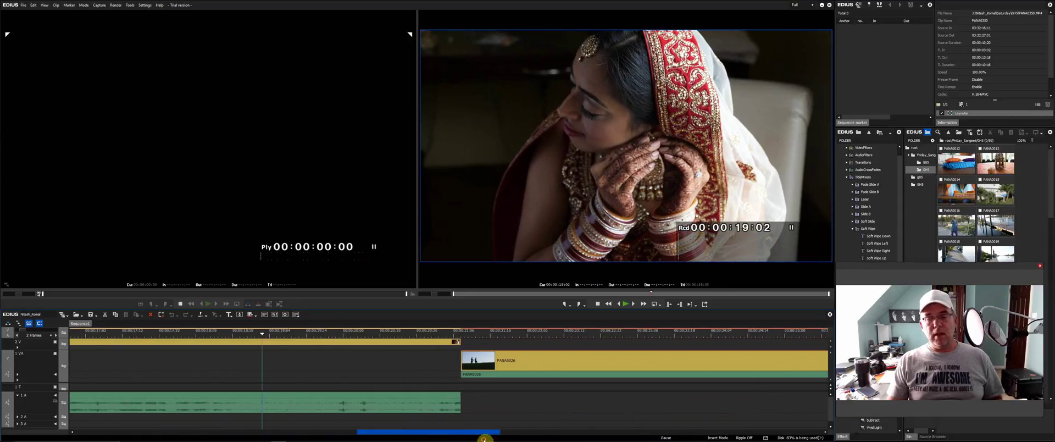
click(523, 333)
Check PANA0026's 00:00:14:21 duration in the Duration dialog and cancel without changes
click(514, 359)
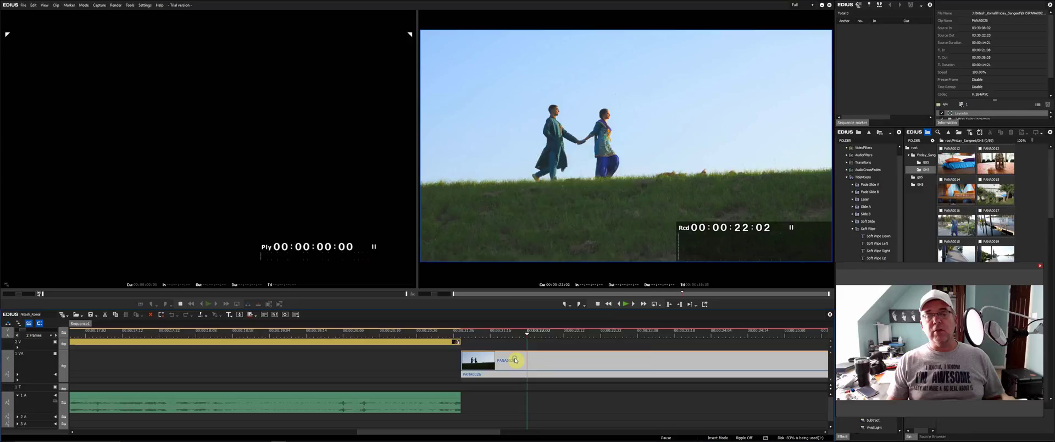
right_click(515, 359)
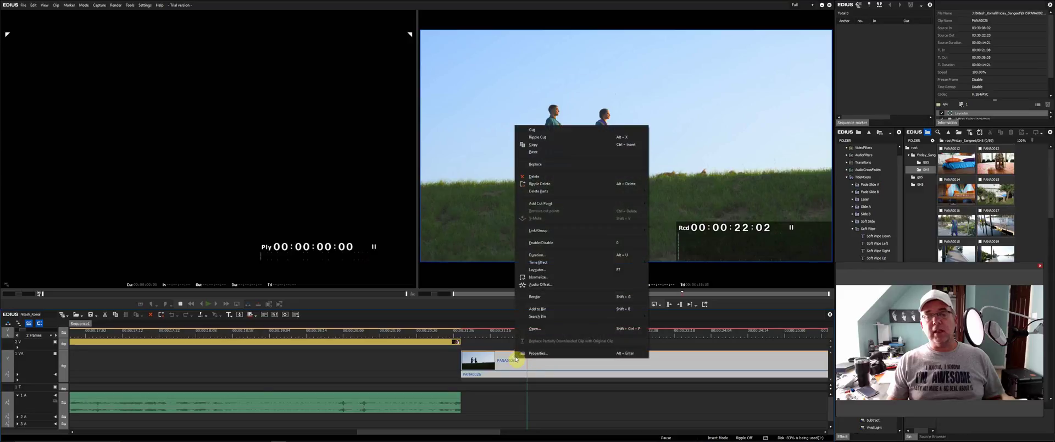
click(548, 256)
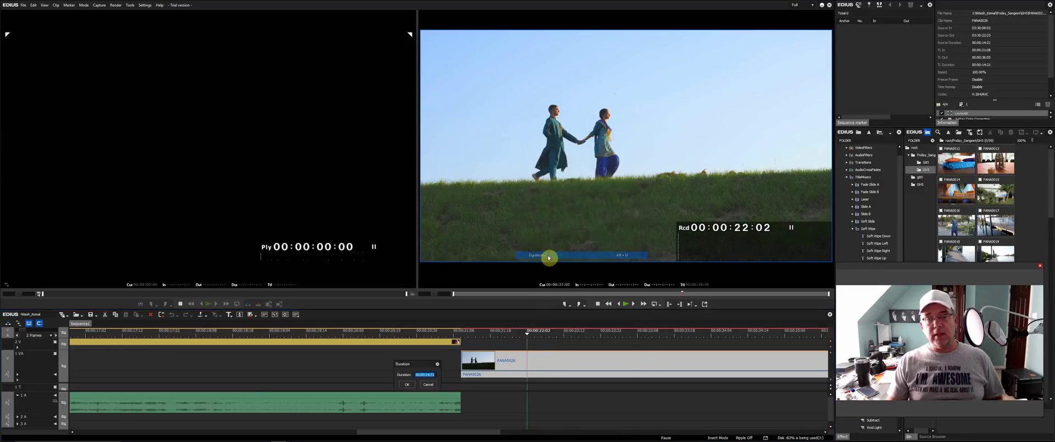
click(427, 385)
Bring up the Time Effect options for the PANA0026 clip
right_click(528, 360)
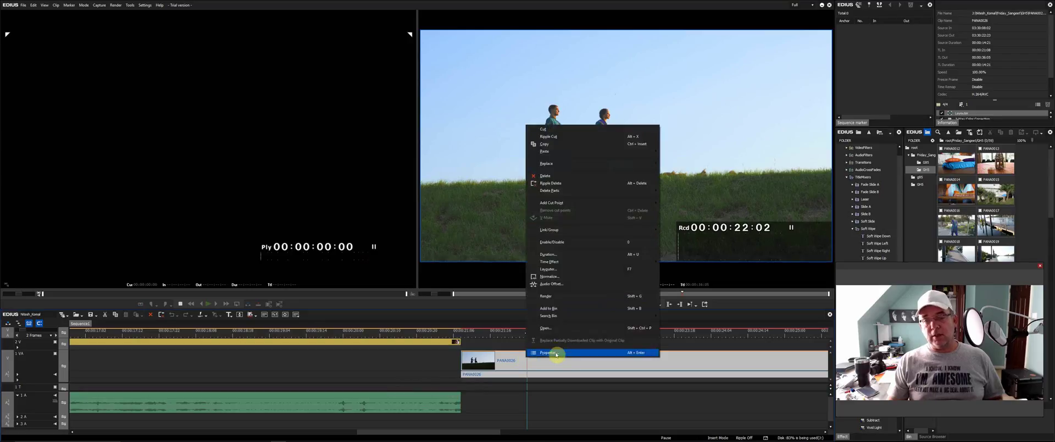
mouse_move(584, 262)
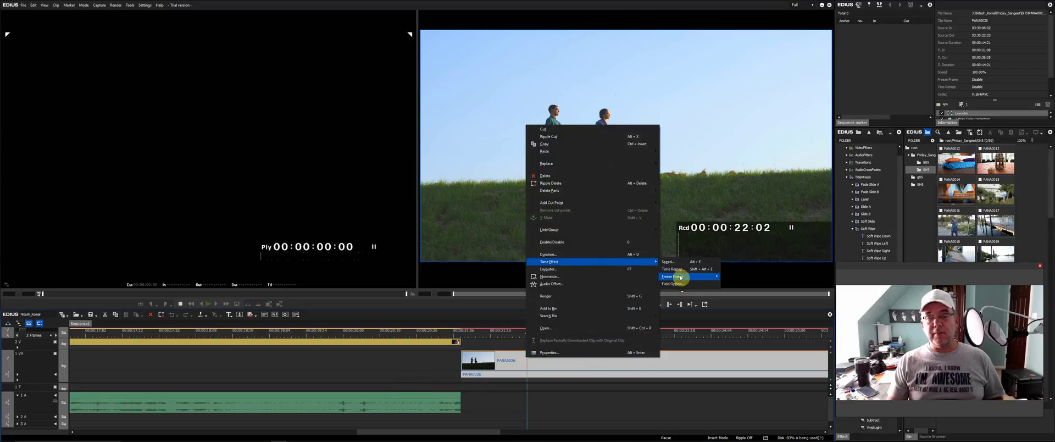
mouse_move(680, 285)
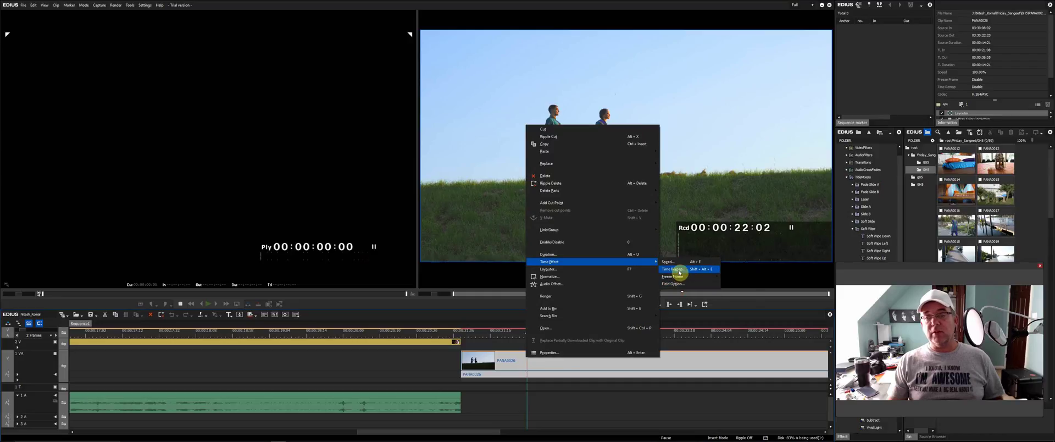
Try Time Remap on PANA0026, moving keyframes to about 25:19 and 33:04, then preview
click(680, 269)
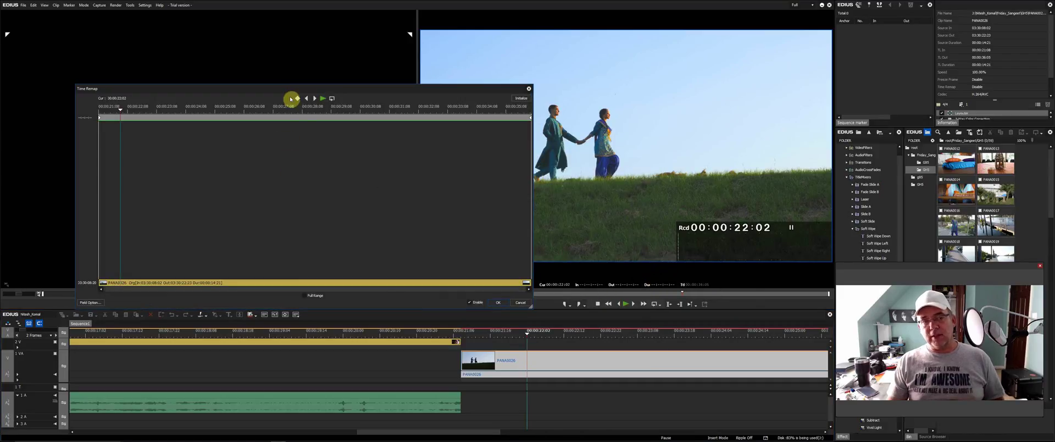
drag(289, 91, 480, 100)
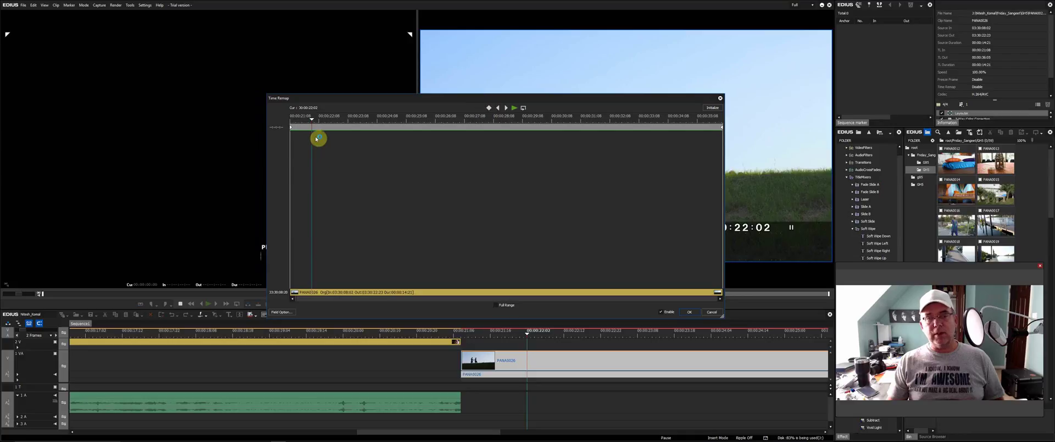
mouse_move(291, 127)
mouse_down()
mouse_move(308, 130)
mouse_move(292, 132)
mouse_up()
click(456, 118)
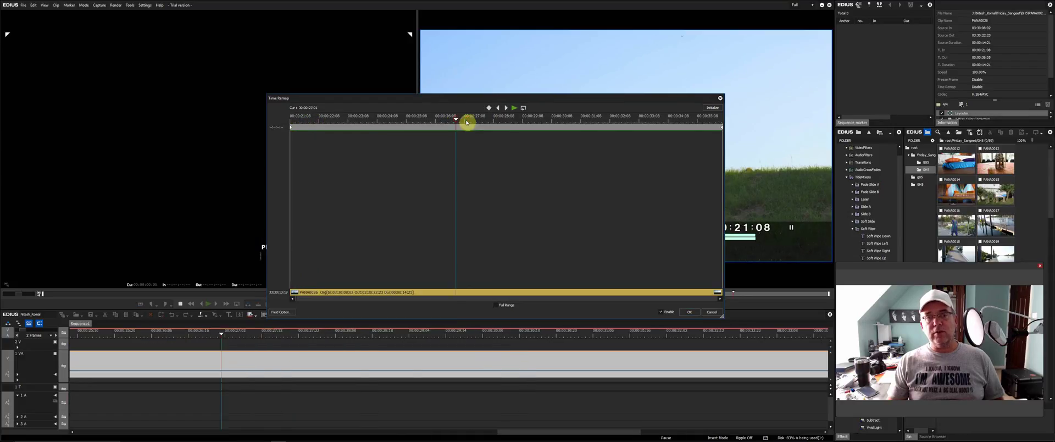
drag(466, 122, 610, 120)
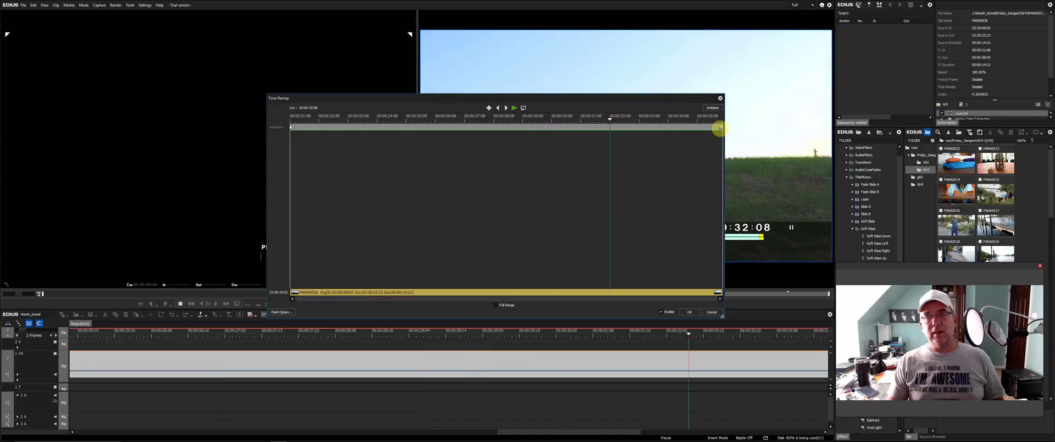
drag(720, 128, 634, 127)
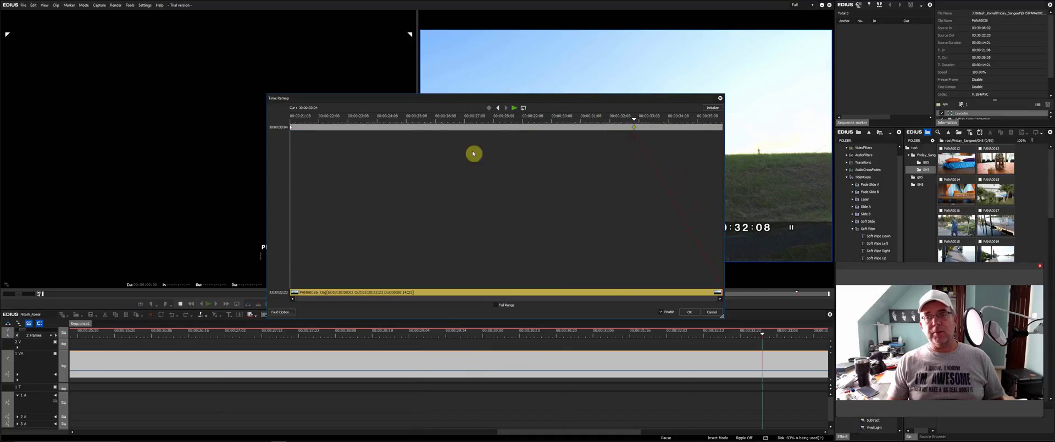
mouse_move(292, 127)
mouse_down()
mouse_move(418, 128)
mouse_move(388, 118)
mouse_move(499, 139)
mouse_move(640, 134)
mouse_move(439, 151)
mouse_up()
key(space)
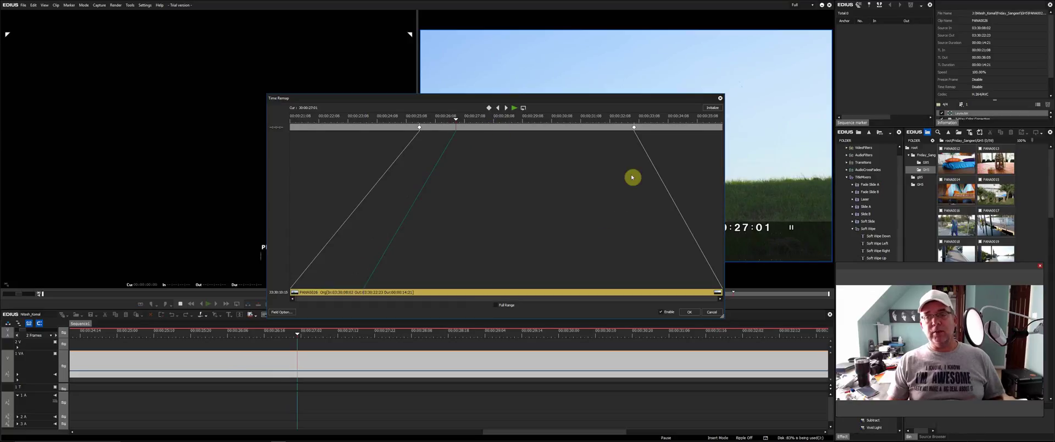
Initialize the time remap keyframes to default, confirm Yes, and close the dialog
click(712, 107)
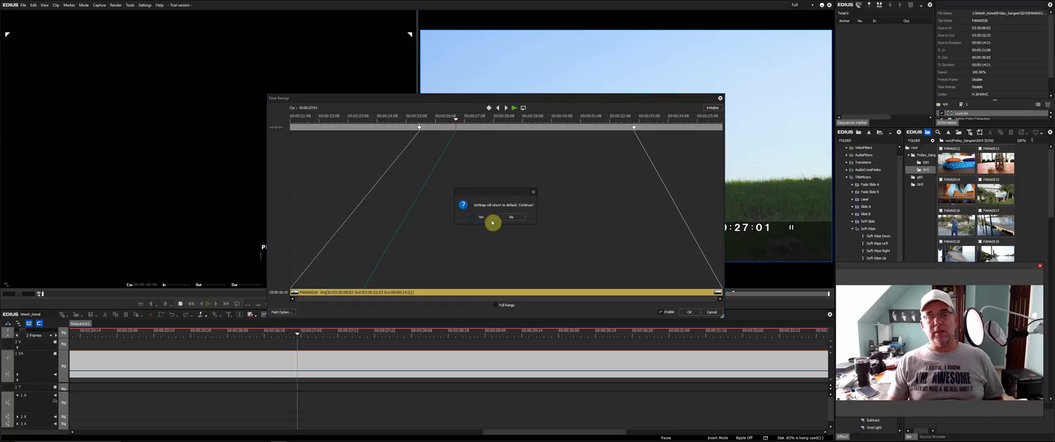
click(488, 220)
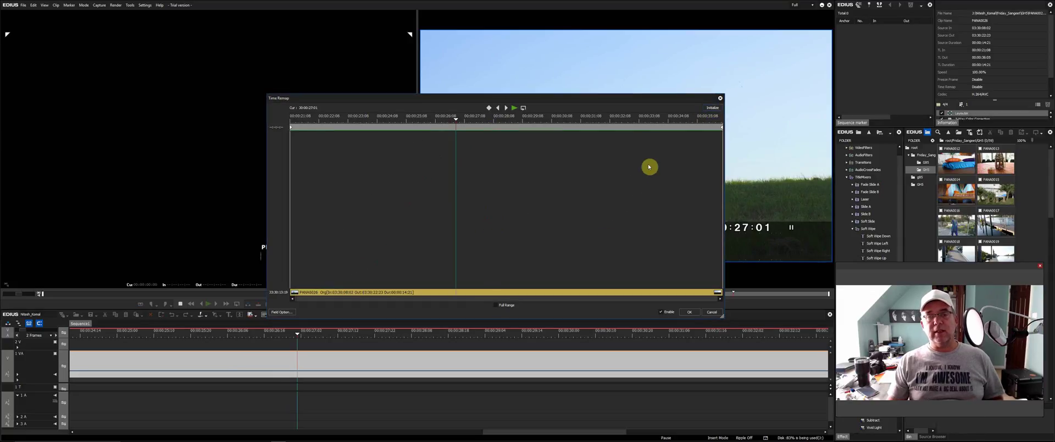
click(720, 99)
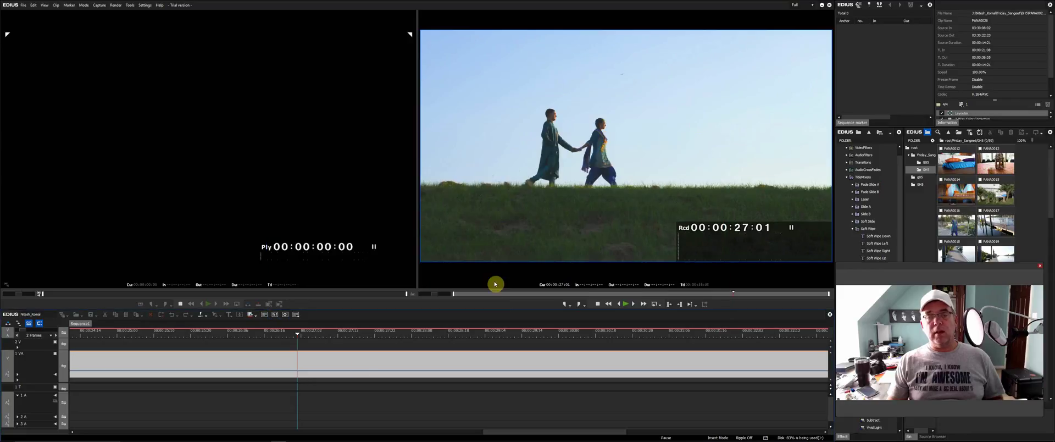
right_click(324, 365)
mouse_move(353, 268)
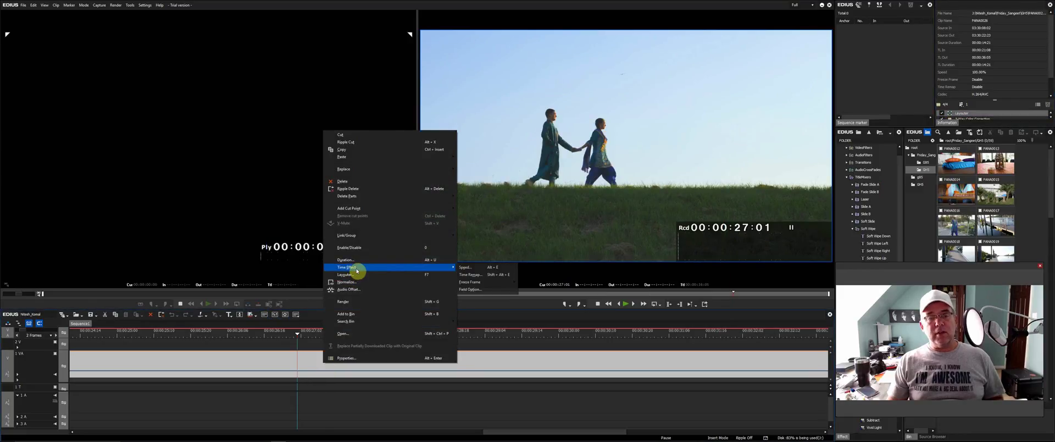
click(463, 267)
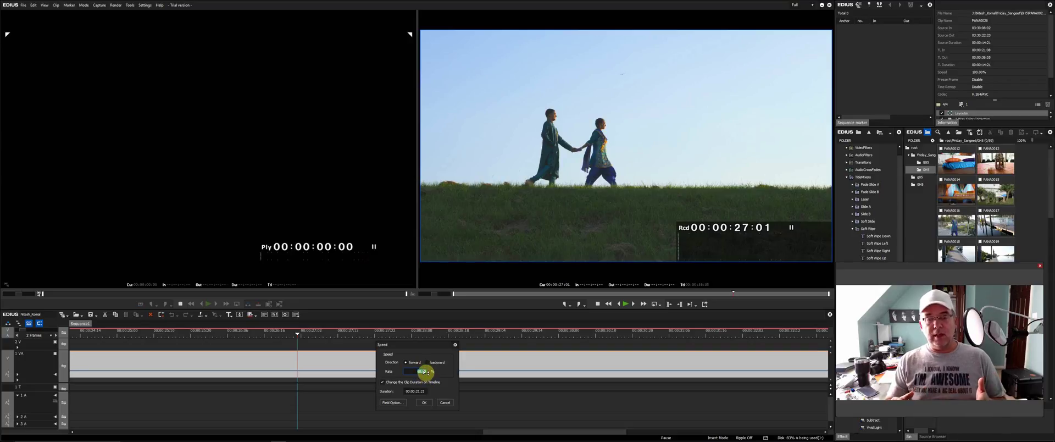
click(445, 405)
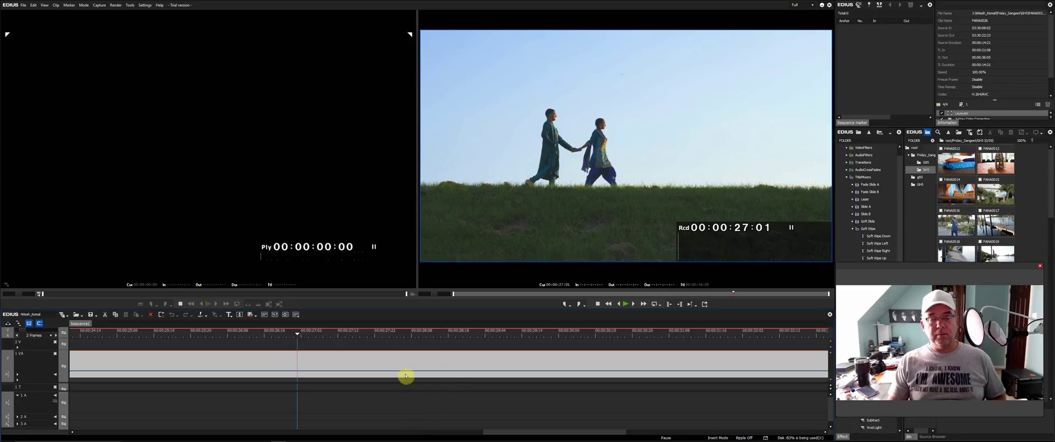
Preview from 00:00:27:01, zoom the timeline to single frames, and move PANA0126 toward PANA0026
key(space)
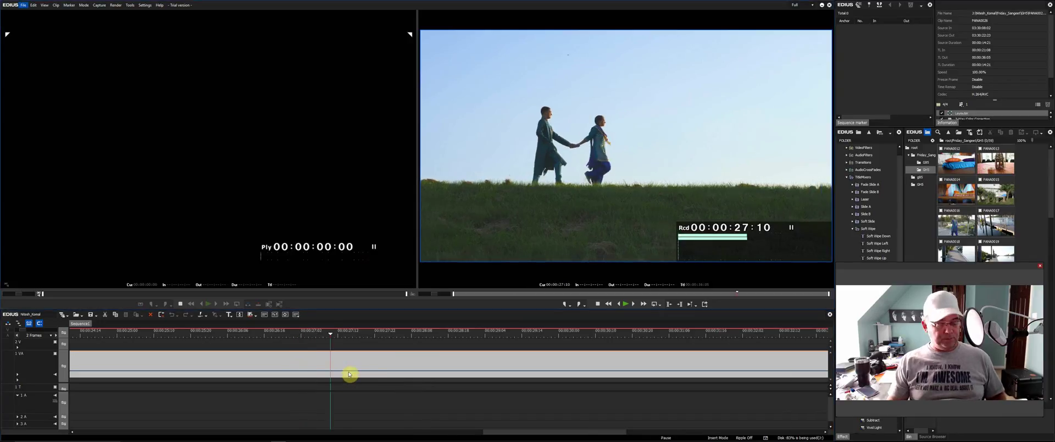
key(alt)
click(345, 333)
scroll(367, 348, up, 1)
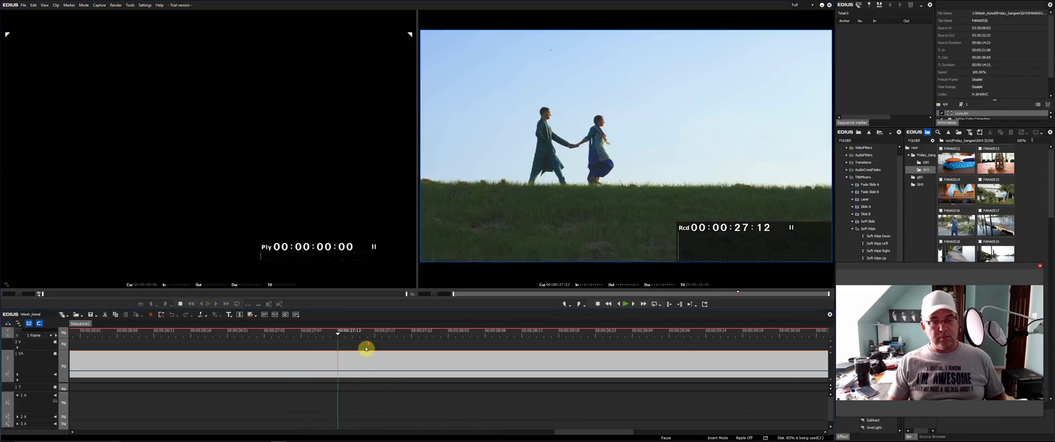
scroll(365, 349, down, 8)
scroll(302, 361, up, 1)
scroll(242, 365, down, 1)
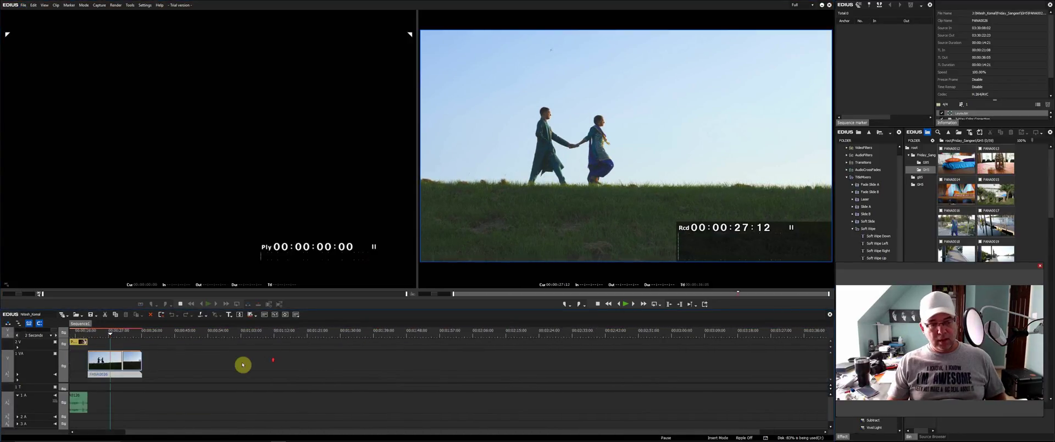
drag(215, 431, 90, 438)
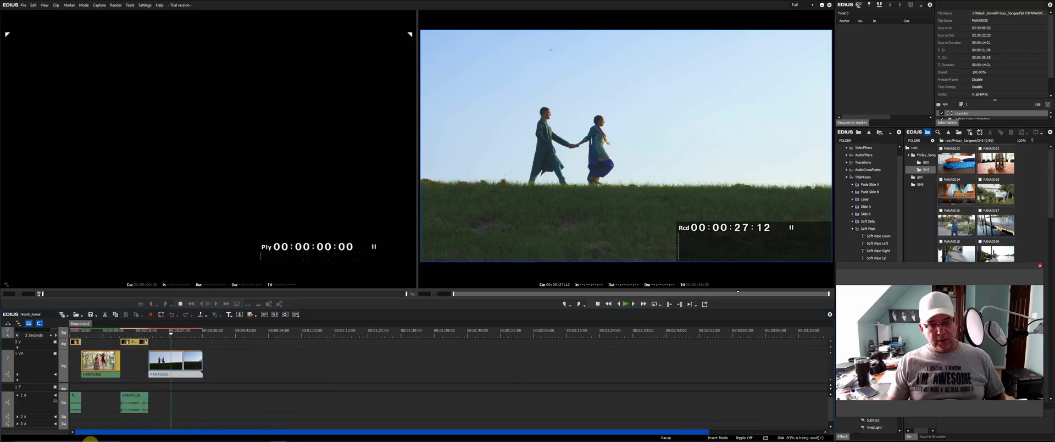
scroll(138, 352, up, 4)
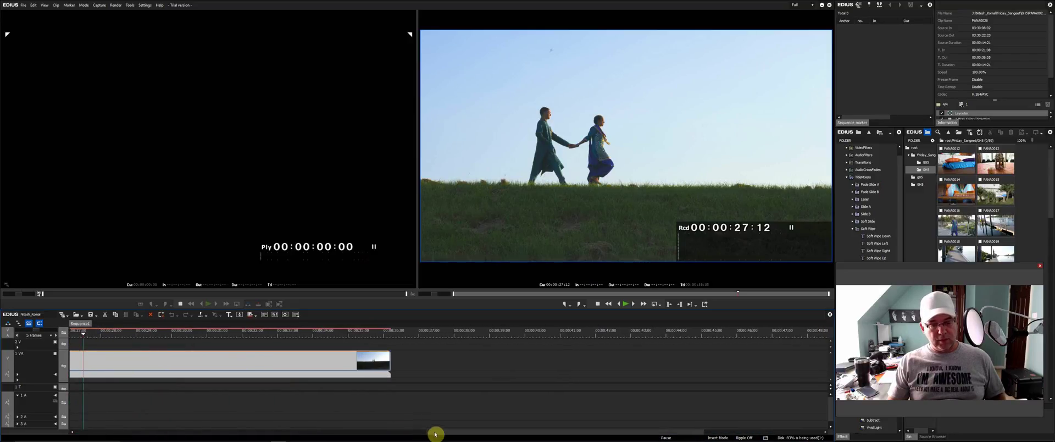
drag(436, 433, 212, 436)
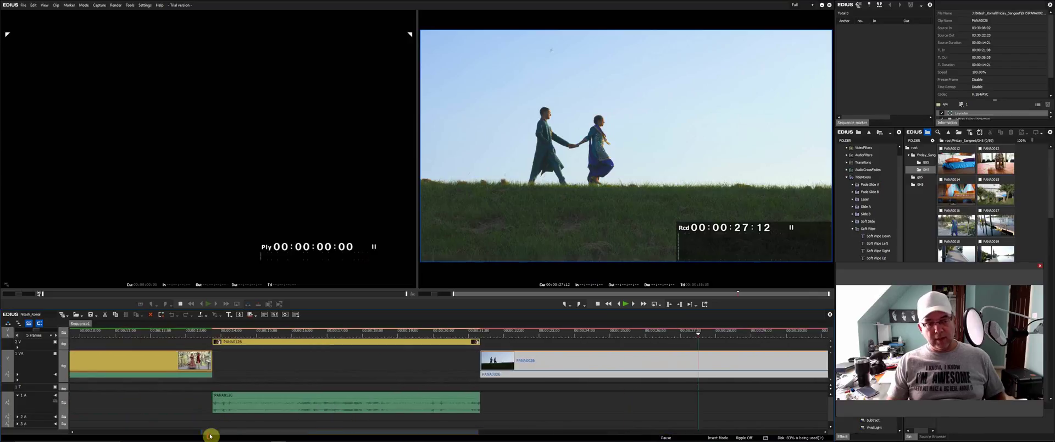
drag(315, 345, 309, 365)
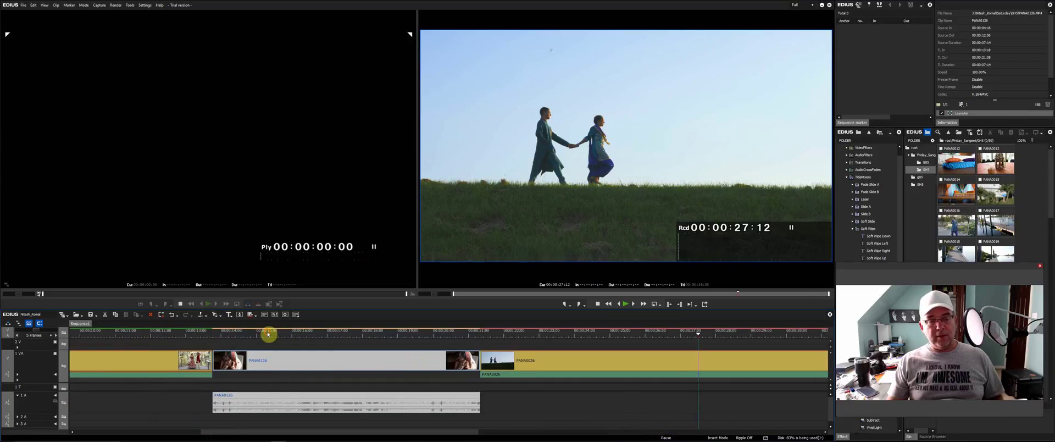
With the playhead at 00:00:17:10, trim PANA0126's in and out points and slide it slightly right
drag(267, 333, 342, 333)
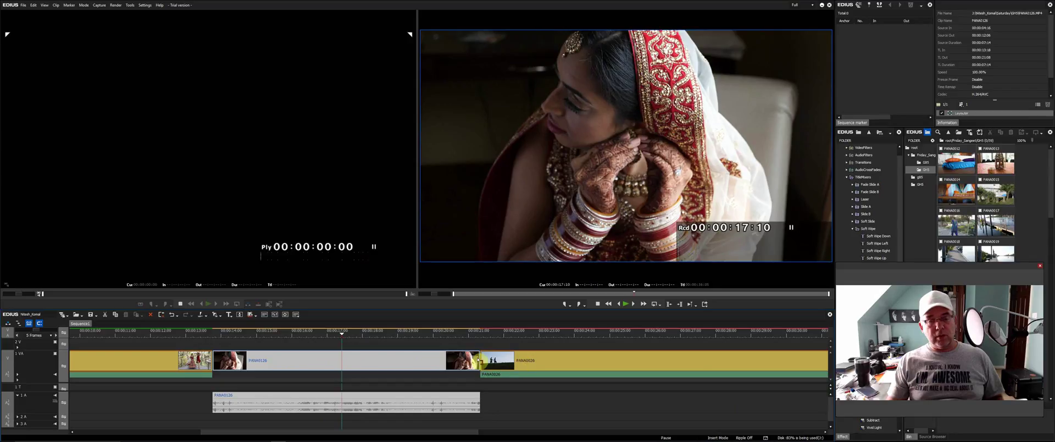
drag(479, 360, 434, 361)
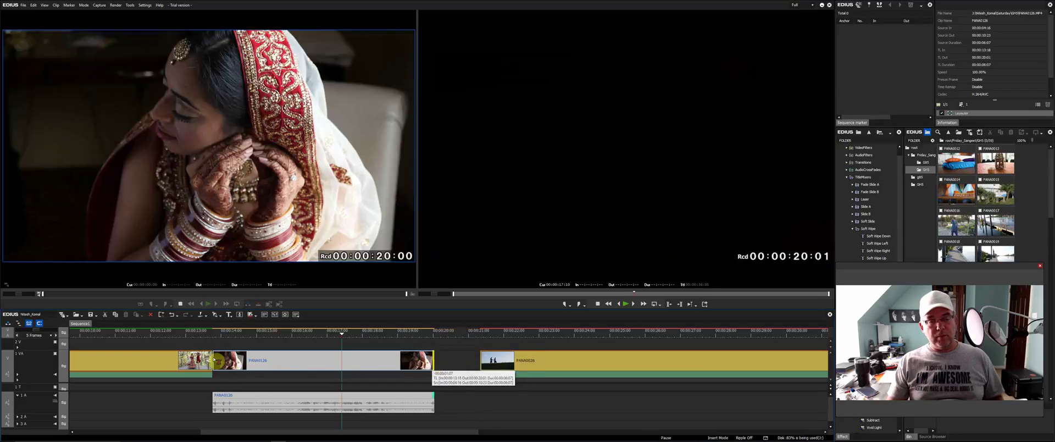
click(215, 360)
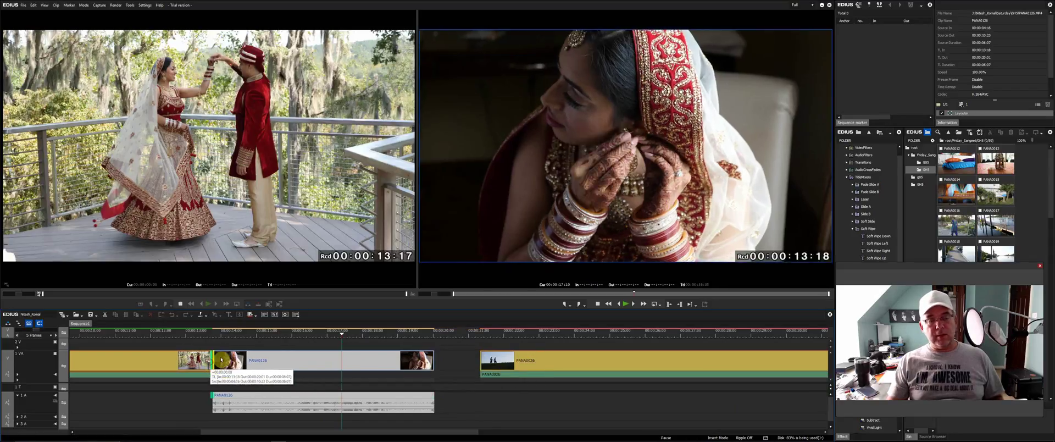
drag(281, 360, 297, 360)
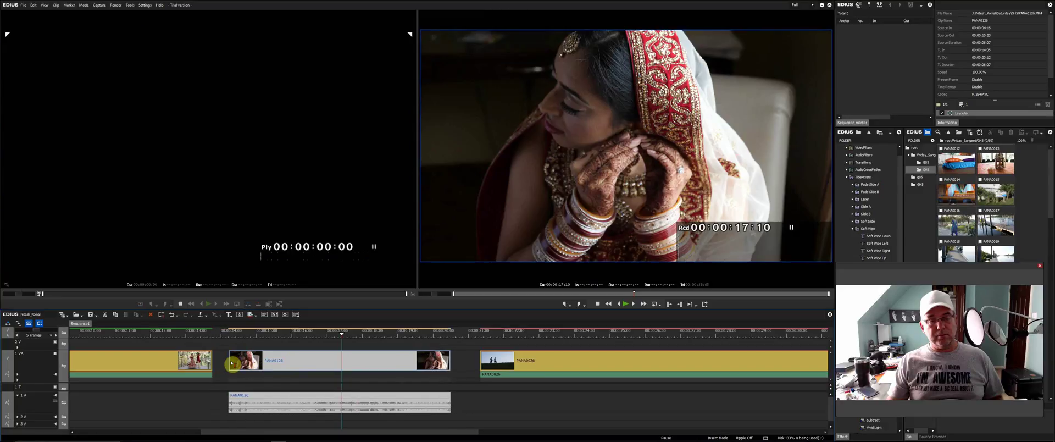
drag(233, 362, 242, 363)
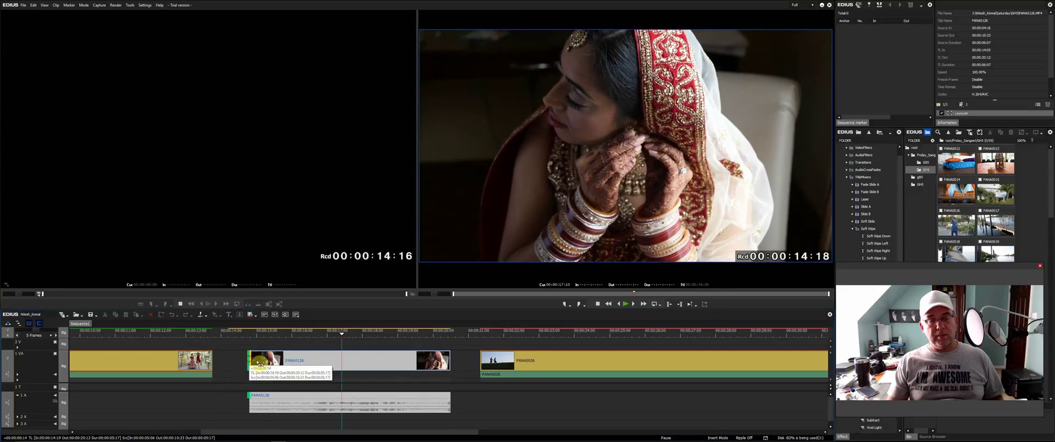
click(363, 366)
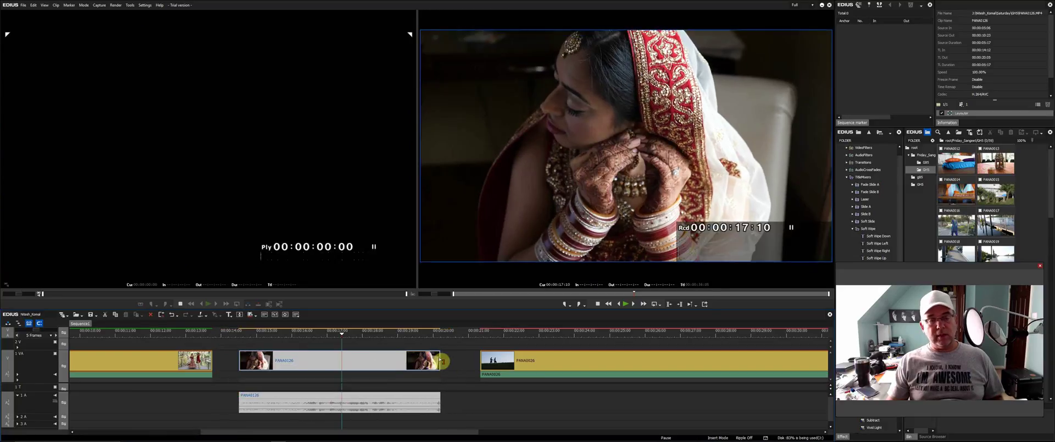
drag(443, 361, 493, 362)
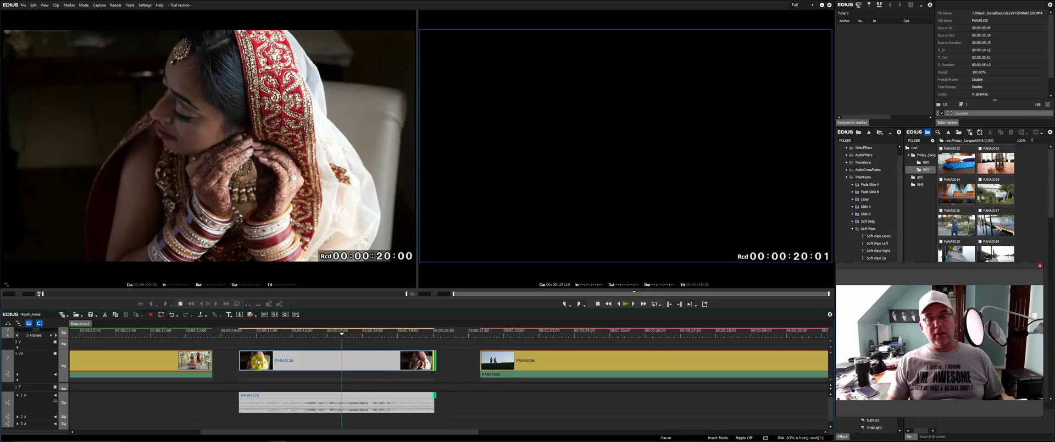
Set PANA0126's Time Effect speed rate to 76%
right_click(300, 364)
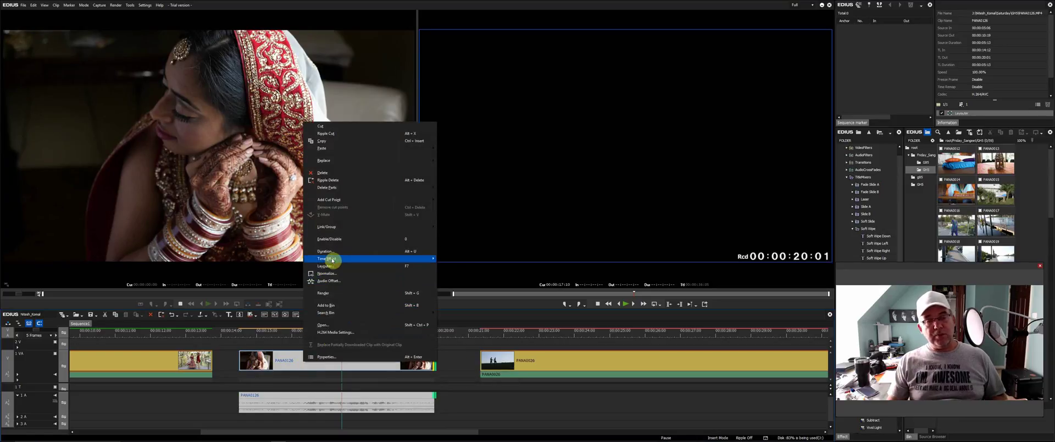
mouse_move(330, 258)
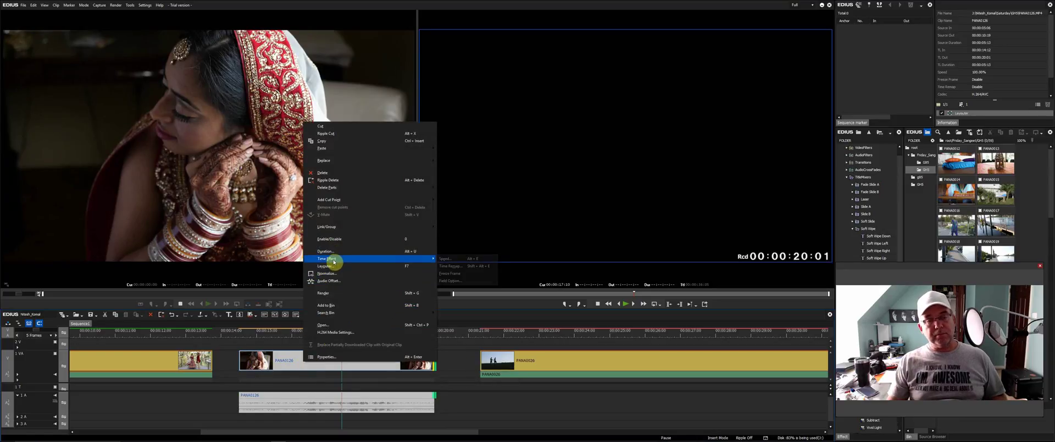
click(446, 258)
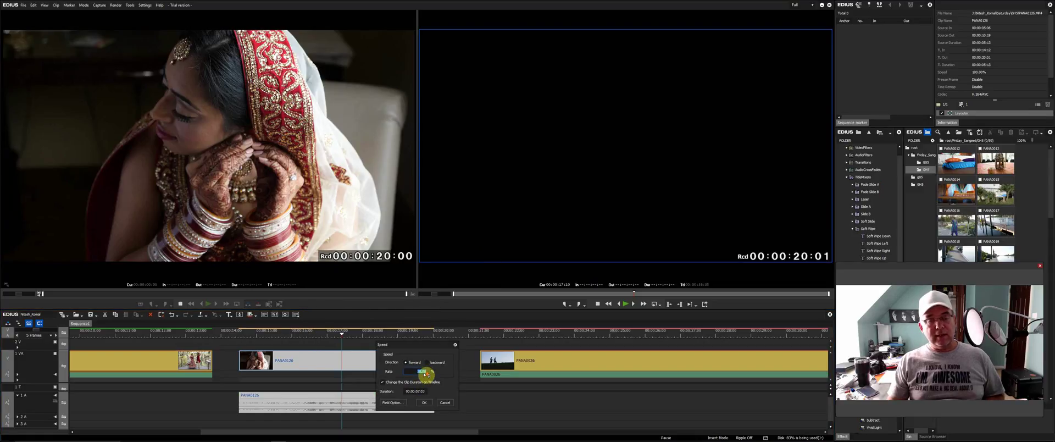
click(424, 402)
key(space)
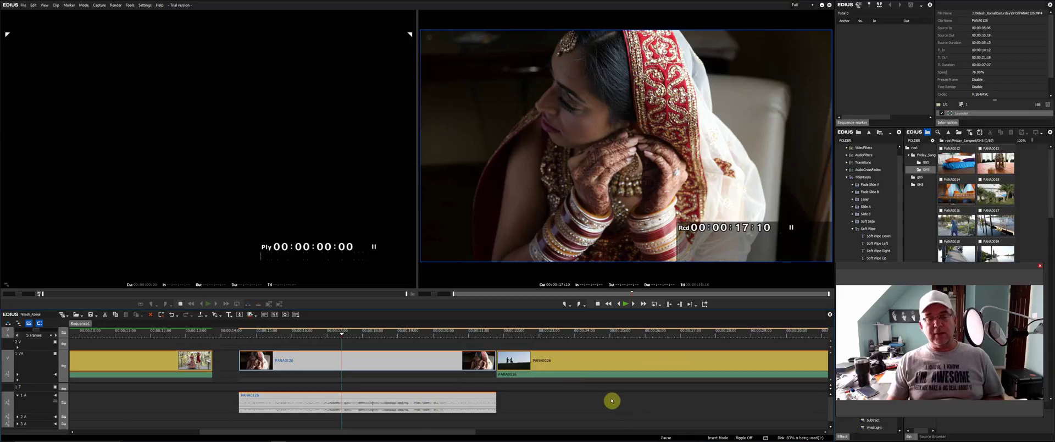
Butt PANA0126 against the previous clip, delete the gap before PANA0026, and play back
drag(412, 366, 391, 374)
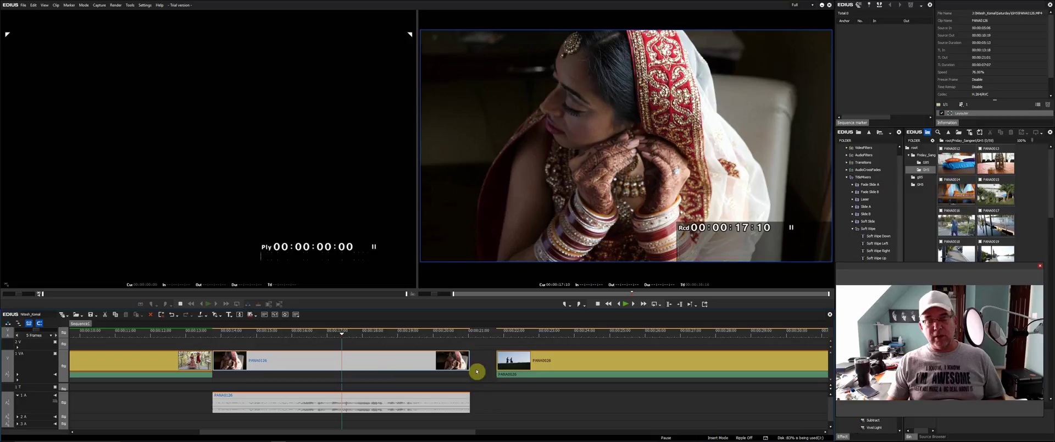
click(478, 370)
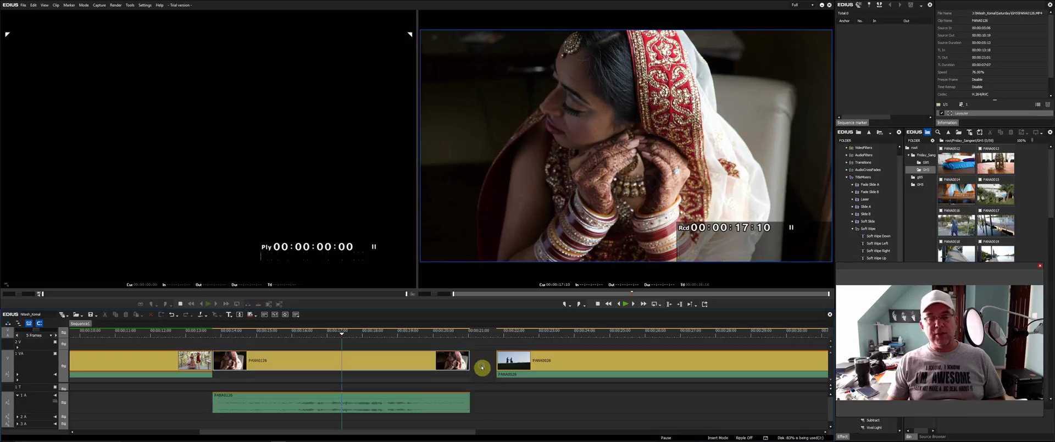
right_click(482, 368)
click(504, 329)
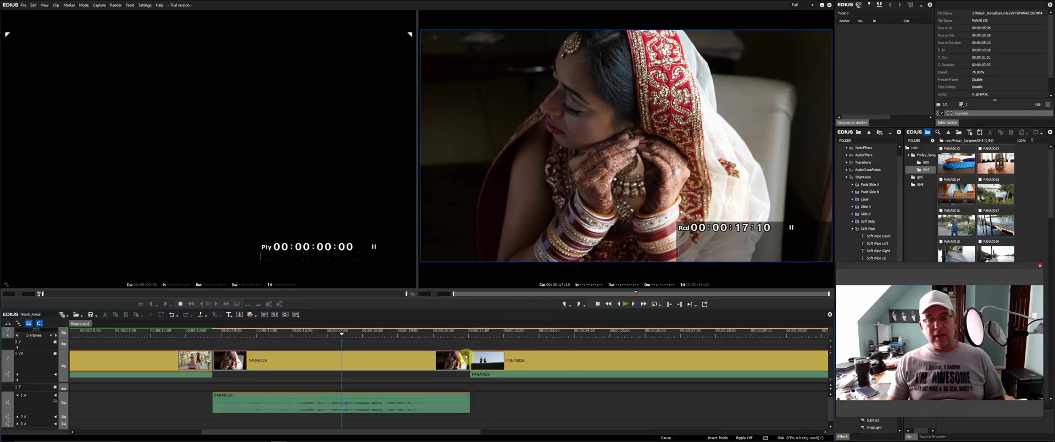
drag(458, 335, 275, 373)
key(space)
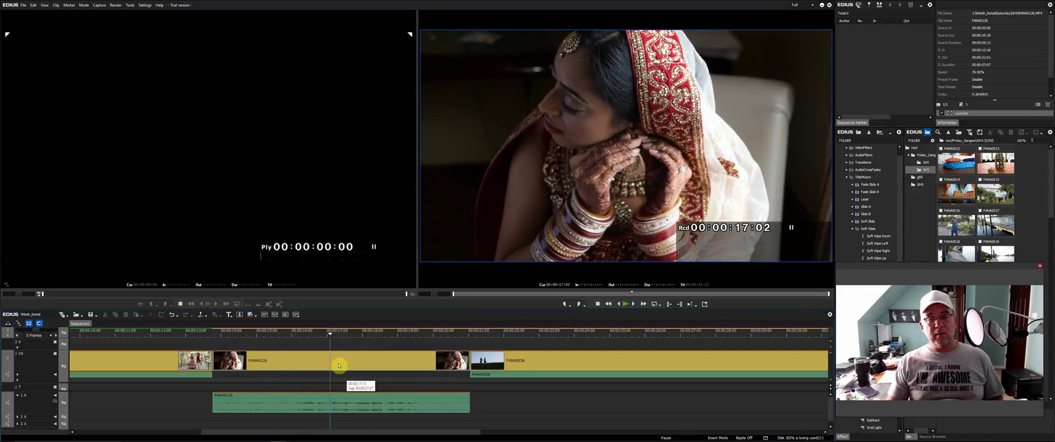
Set PANA0126's Time Effect field option to Optical flow interpolation
right_click(338, 363)
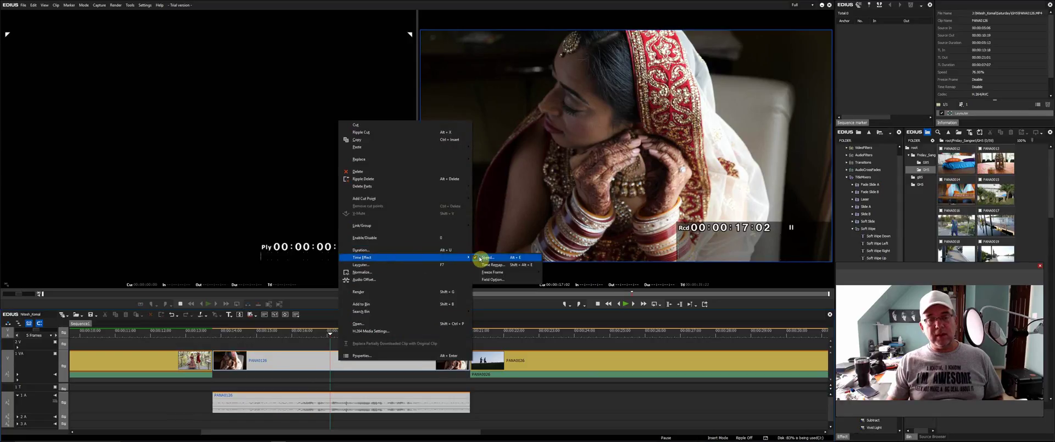
click(500, 281)
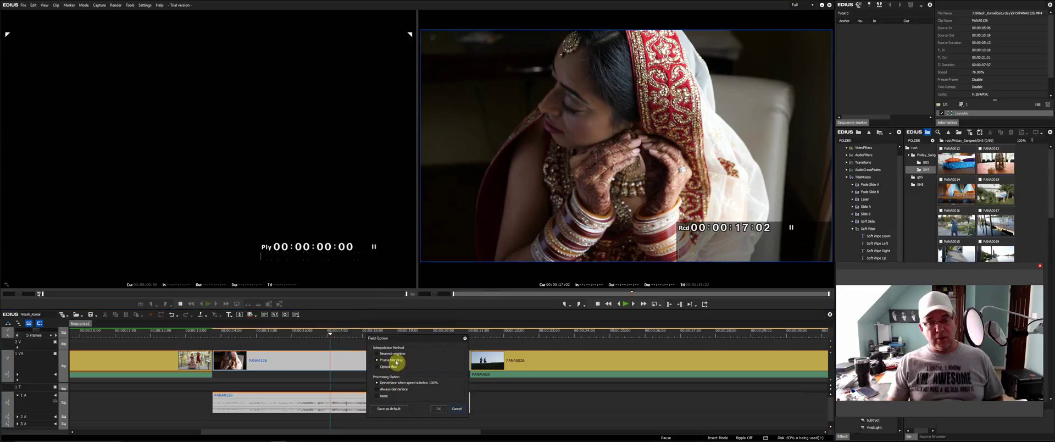
click(377, 367)
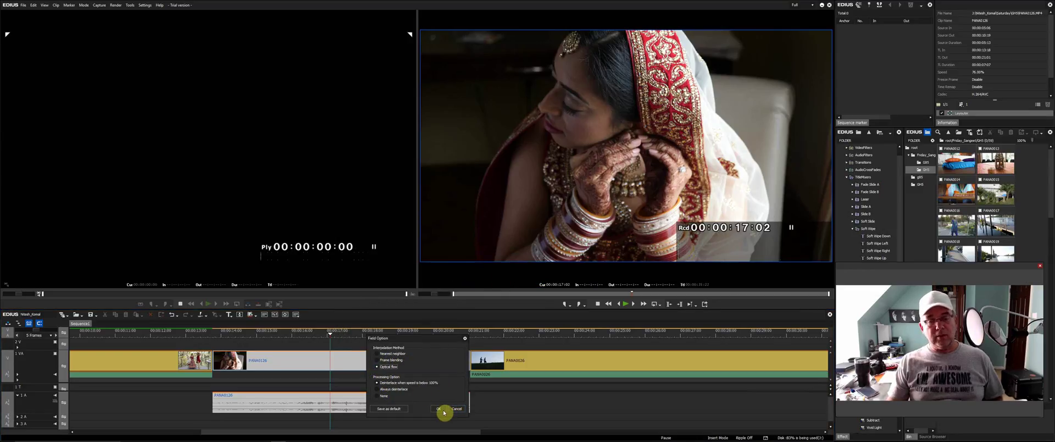
click(444, 409)
Preview the slowed section from 00:00:14:03, stopping playback at 00:00:23:03
click(227, 337)
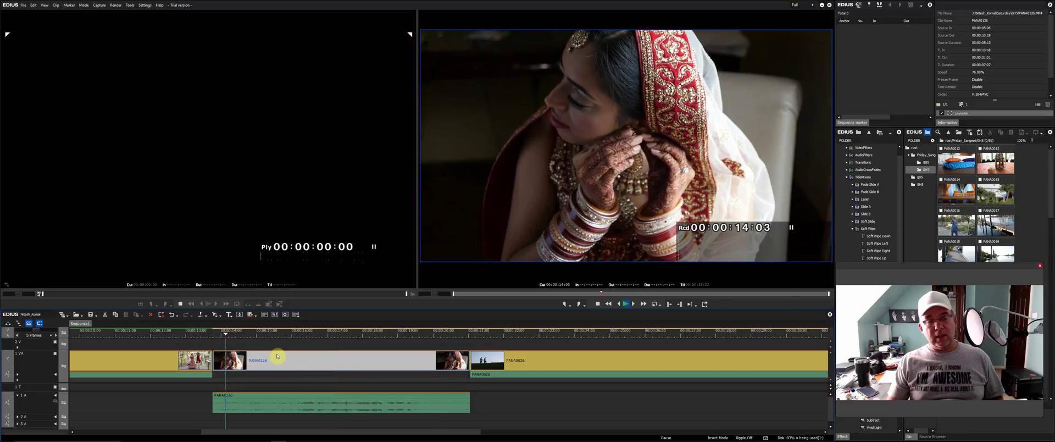
key(space)
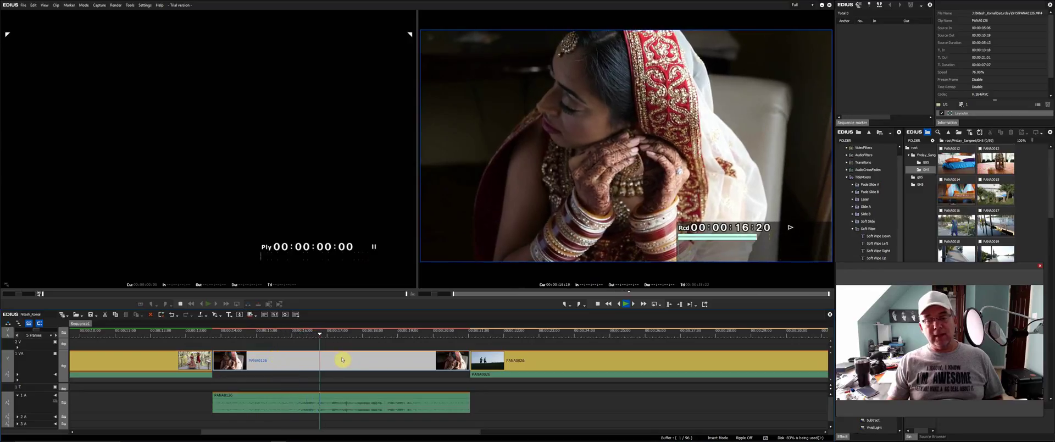
key(space)
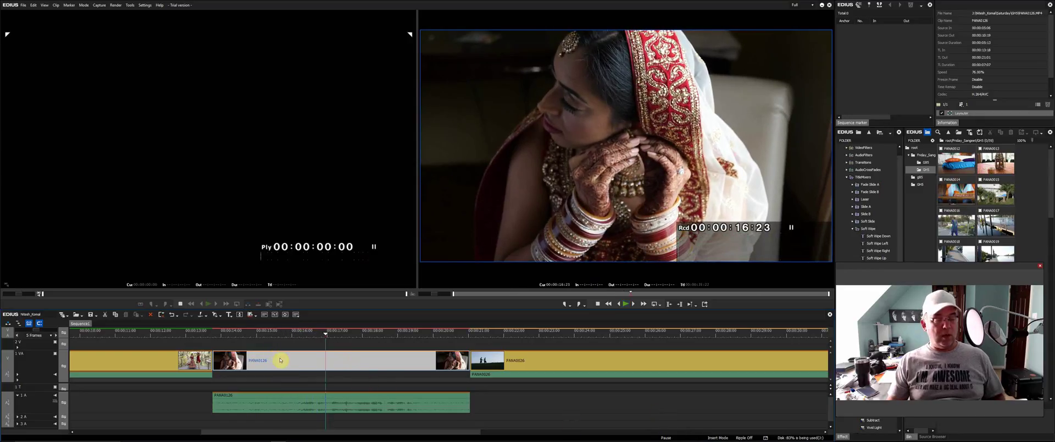
click(228, 335)
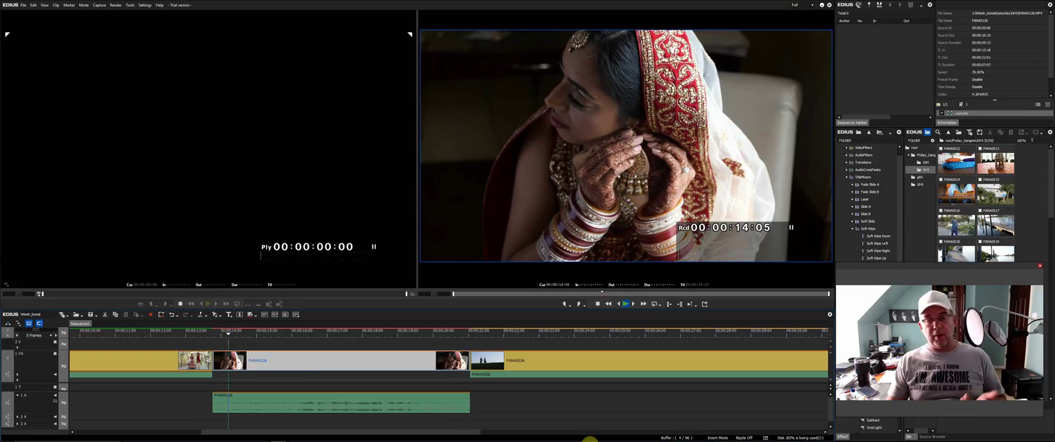
mouse_move(677, 438)
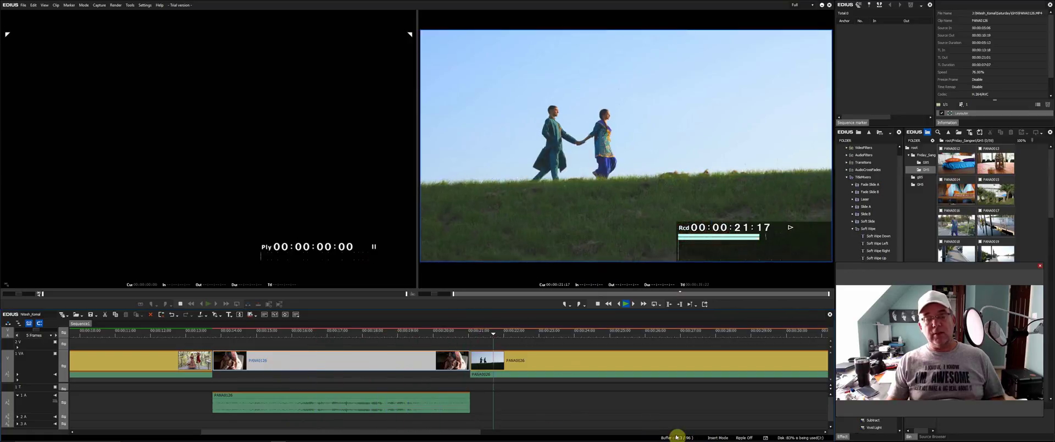
key(space)
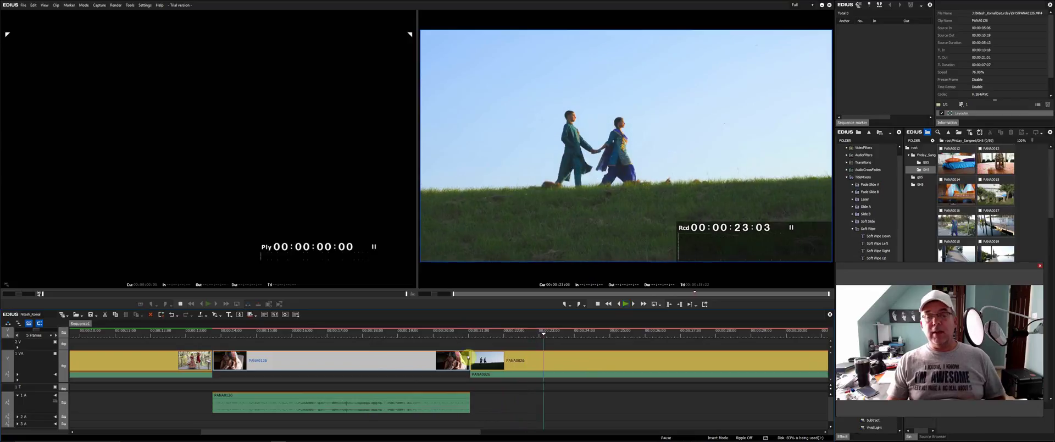
click(557, 366)
right_click(557, 366)
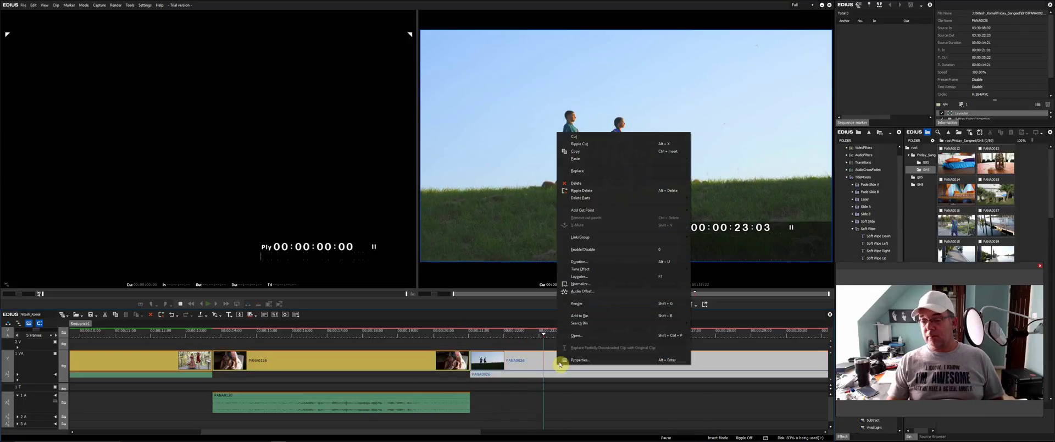
click(572, 360)
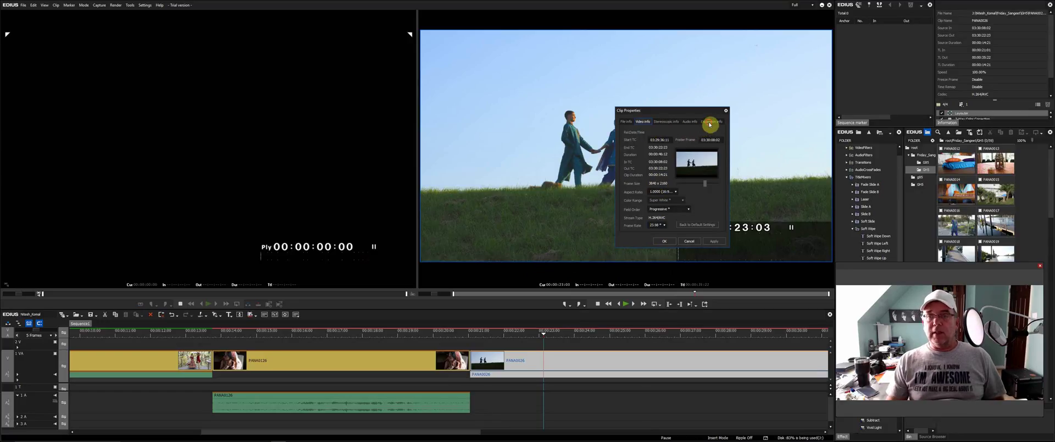
click(709, 123)
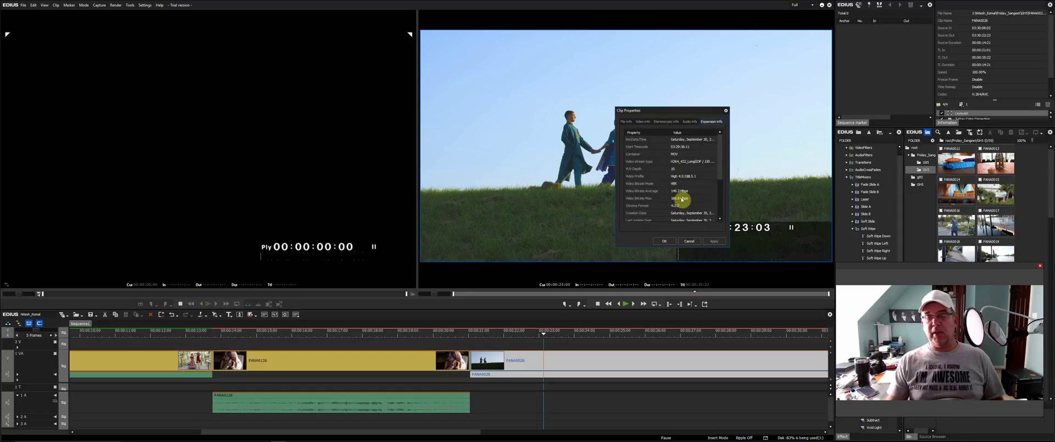
click(690, 242)
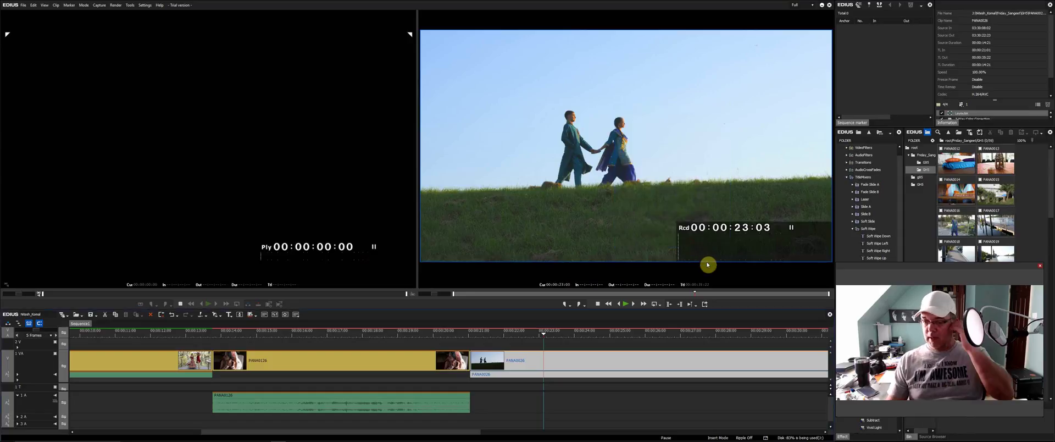
Inspect the slowed PANA0126 clip where it meets PANA0026 on the timeline
mouse_move(430, 376)
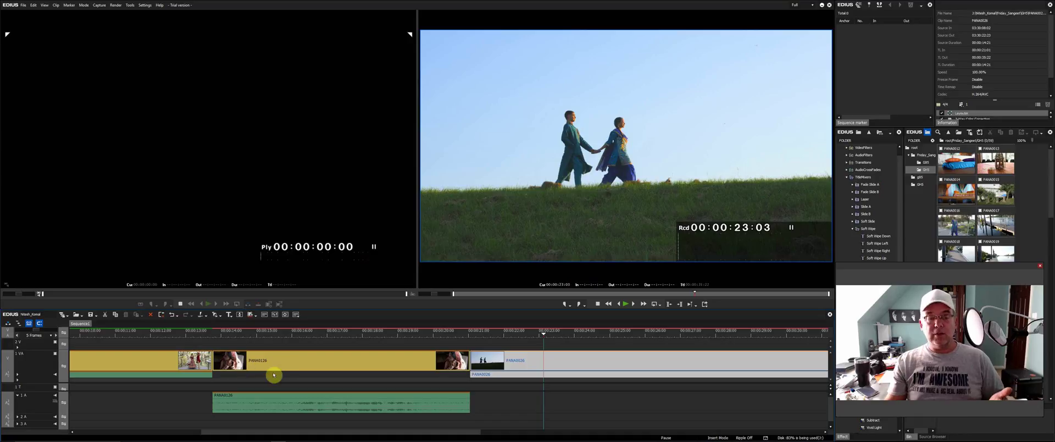
Undo PANA0126 back to 100% speed and move its video up from 1VA to track 2V
click(328, 364)
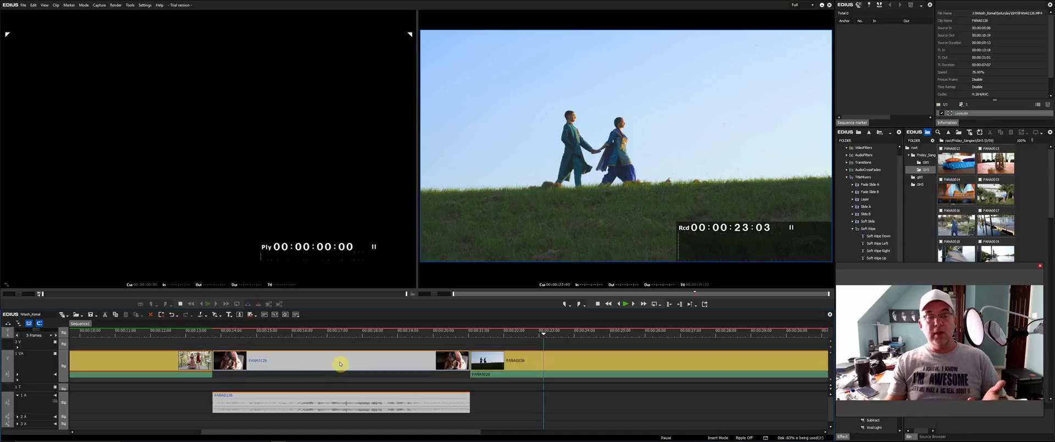
click(34, 6)
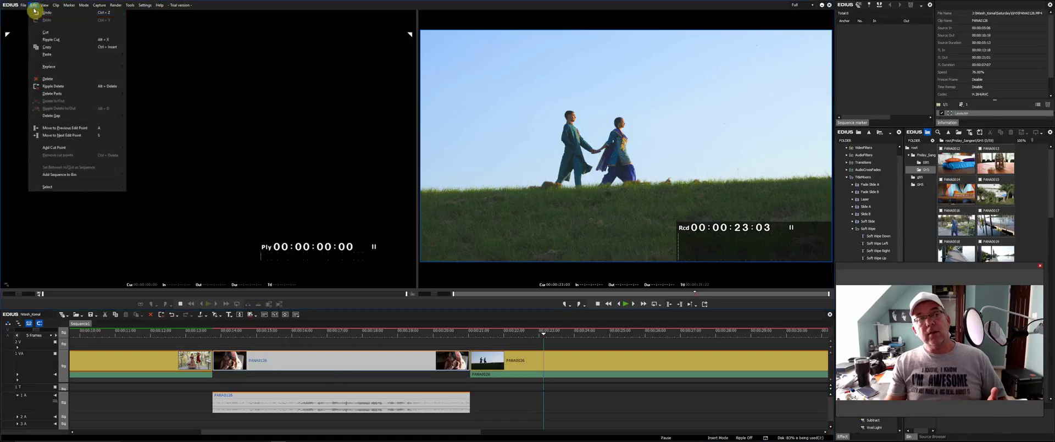
click(36, 12)
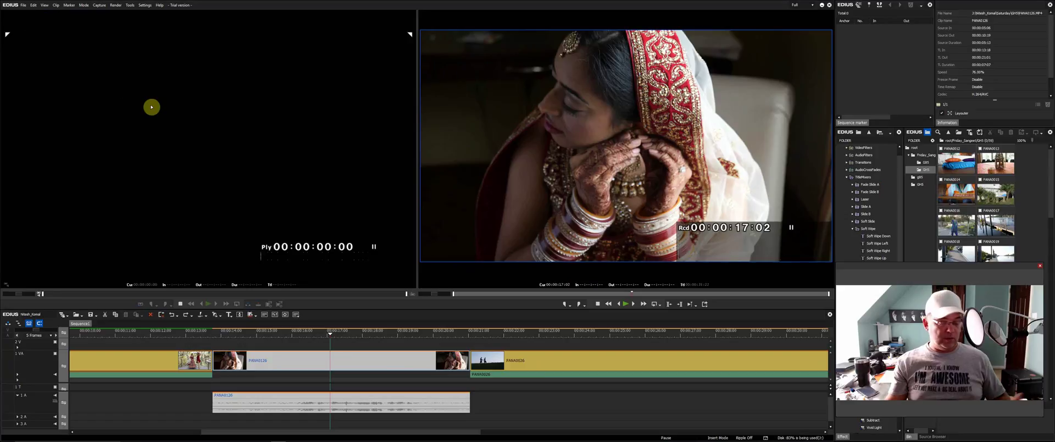
key(ctrl+z)
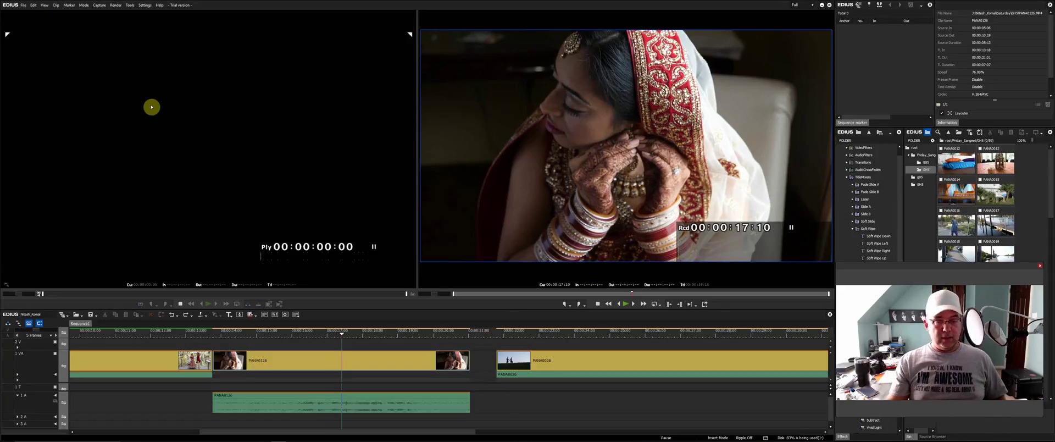
key(ctrl+z)
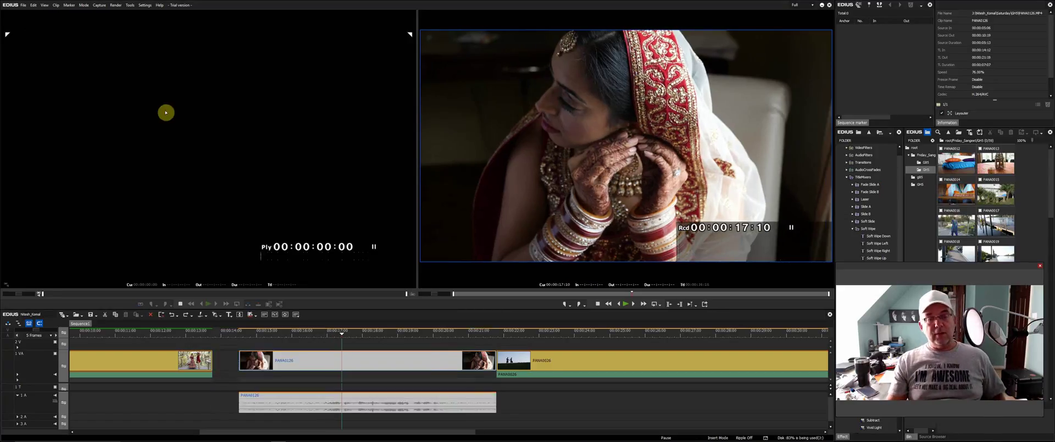
key(ctrl+z)
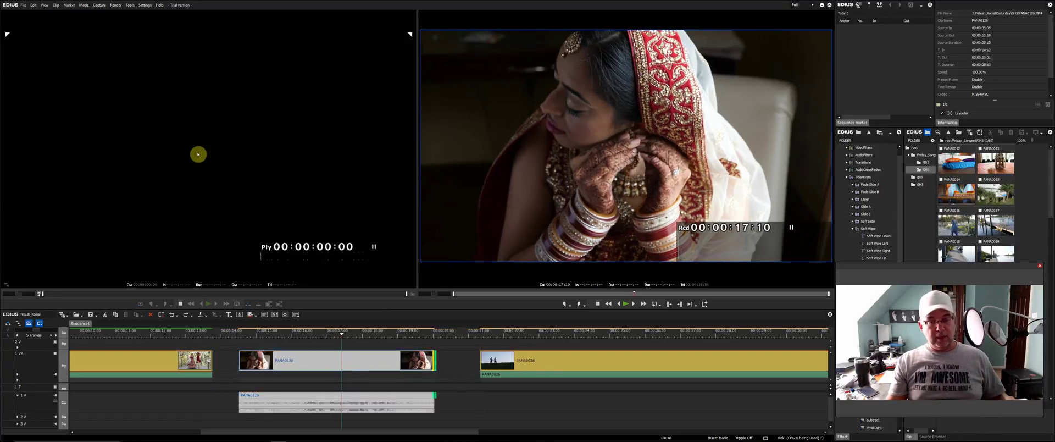
click(350, 363)
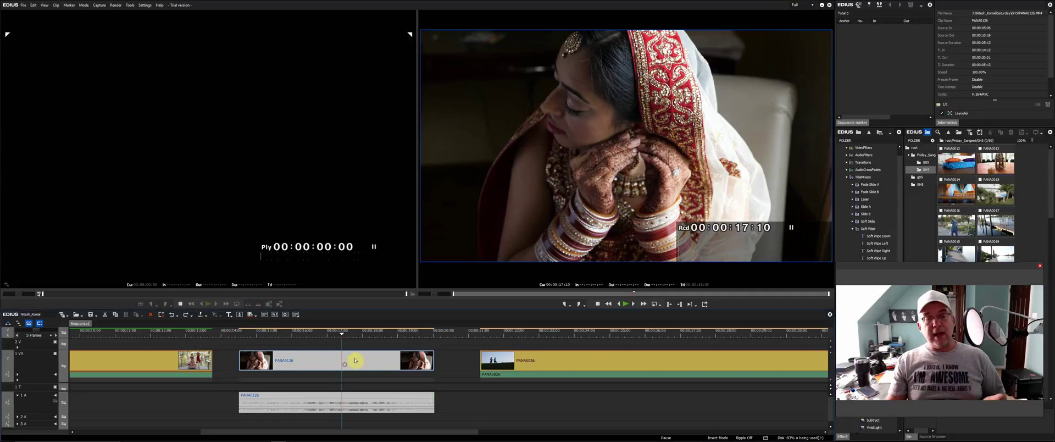
drag(353, 362, 354, 346)
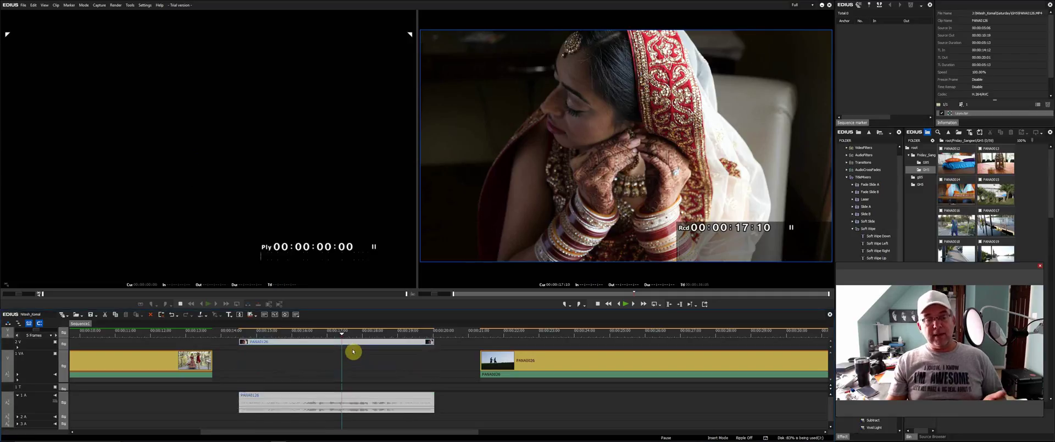
Slow PANA0126 on track 2V to 63% speed, slide it earlier, and trim its end
right_click(357, 343)
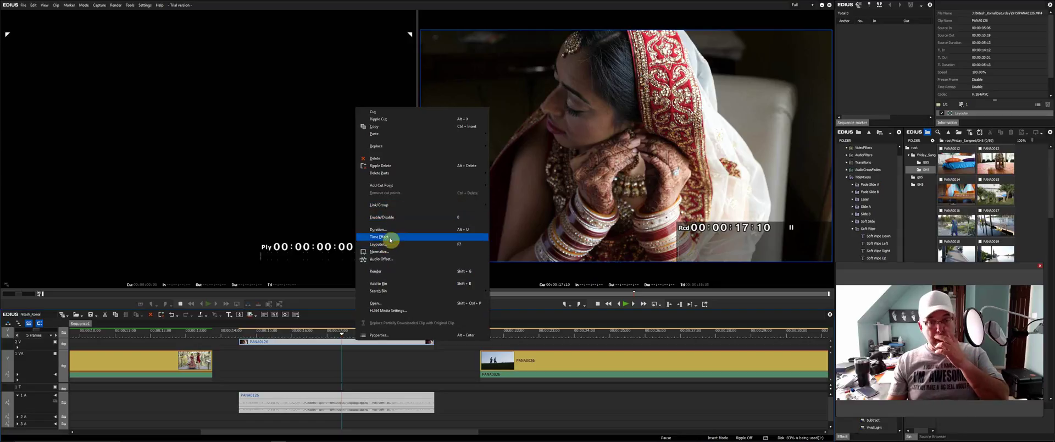
mouse_move(396, 236)
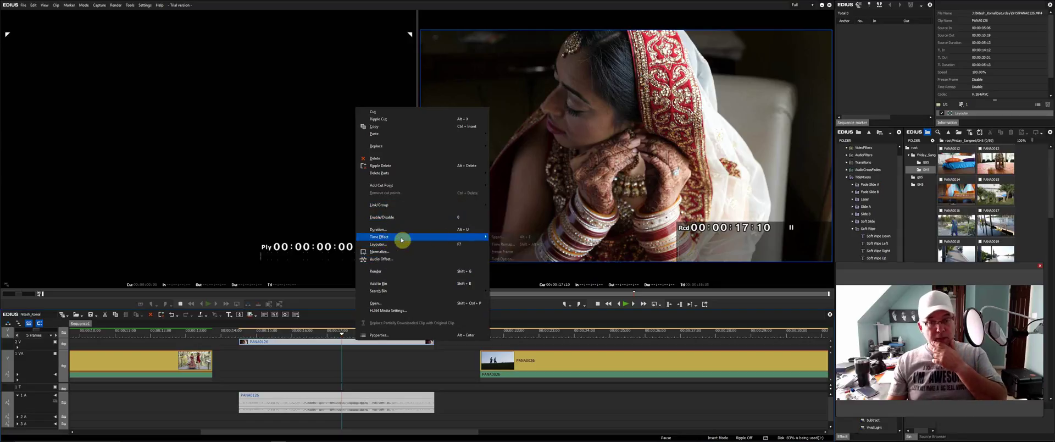
click(497, 238)
click(423, 372)
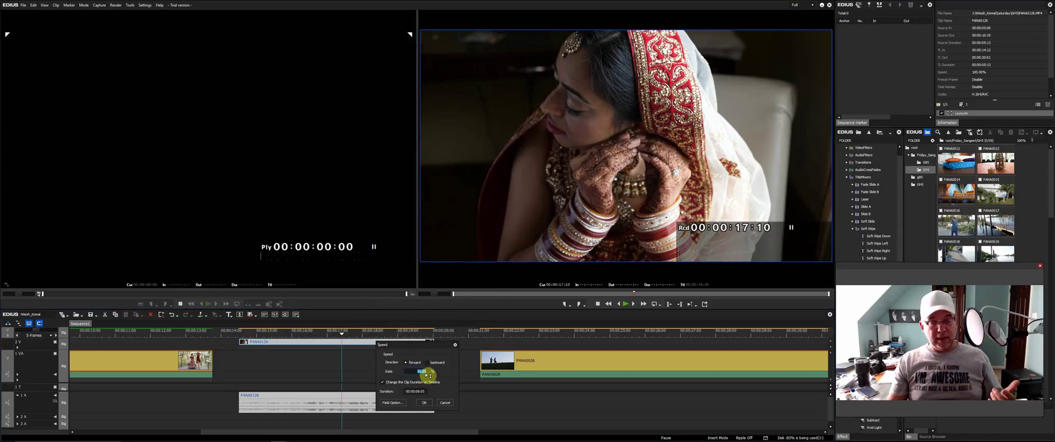
text(70)
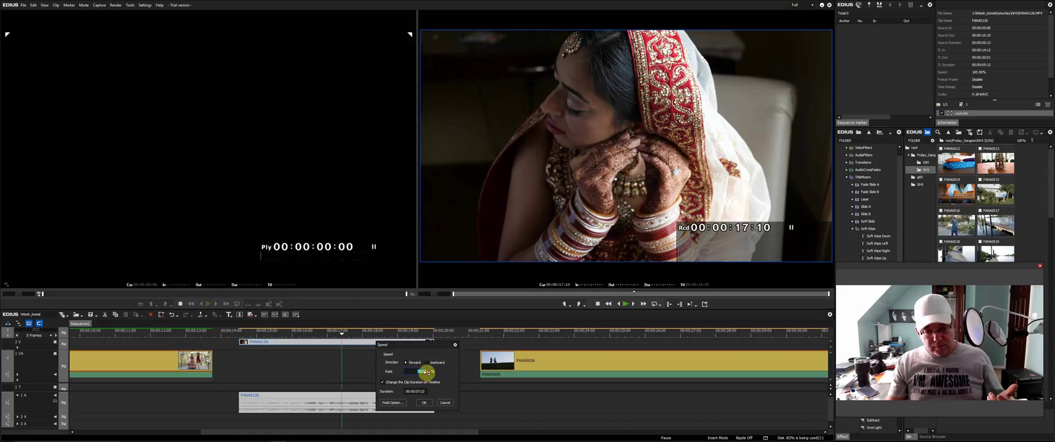
scroll(426, 372, down, 7)
click(425, 402)
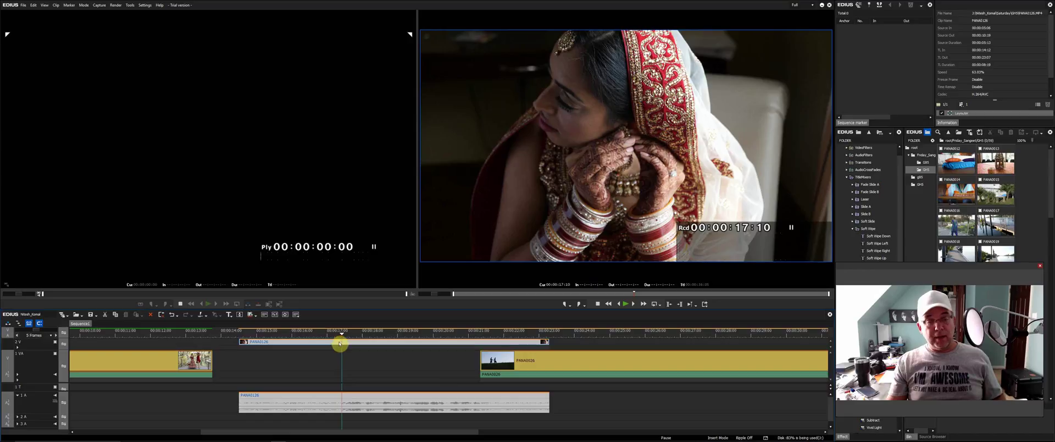
drag(339, 343, 316, 347)
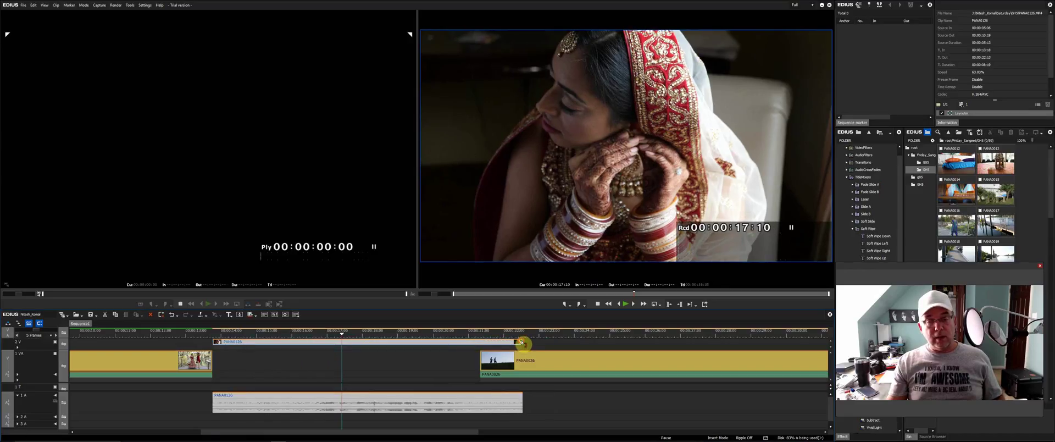
mouse_move(522, 344)
mouse_down()
mouse_move(502, 347)
mouse_move(514, 346)
mouse_up()
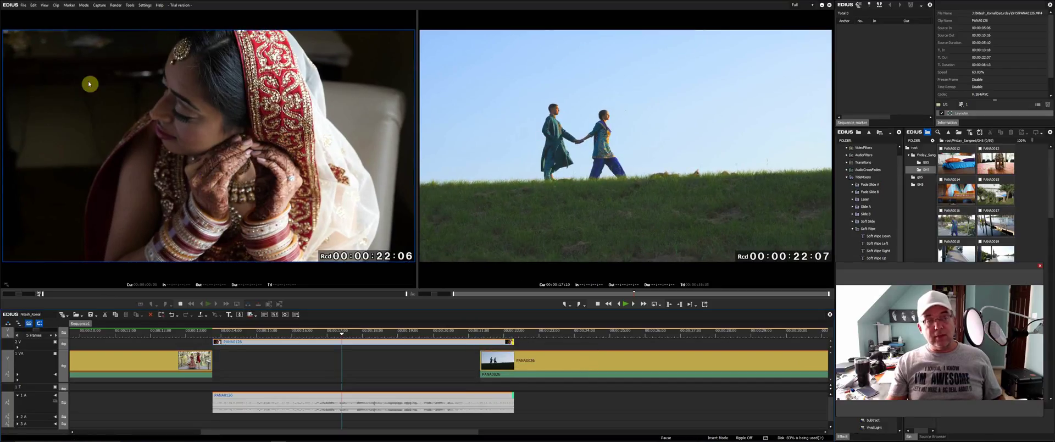
Undo the end trim and reapply a speed change to PANA0126
click(31, 7)
click(47, 15)
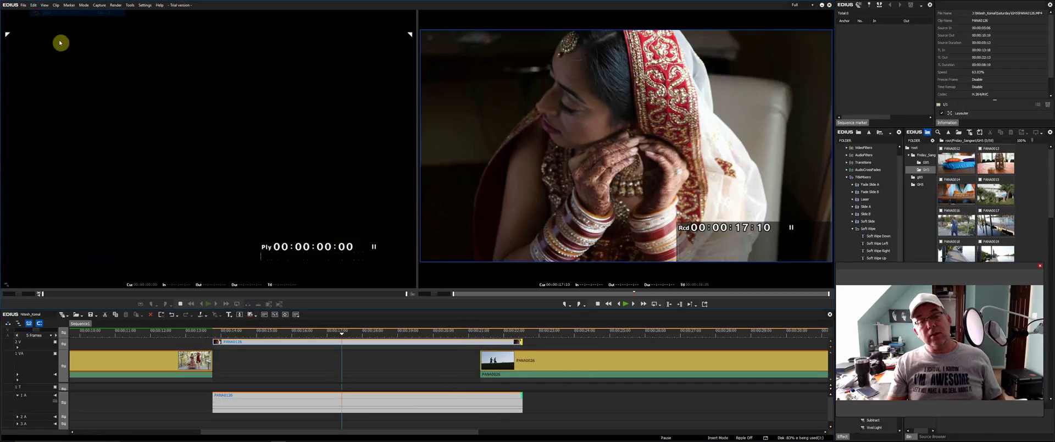
right_click(436, 345)
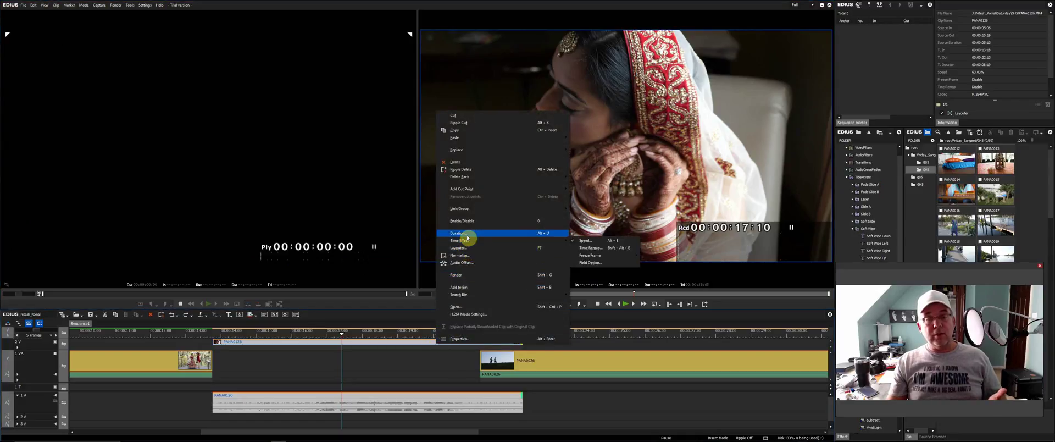
click(604, 241)
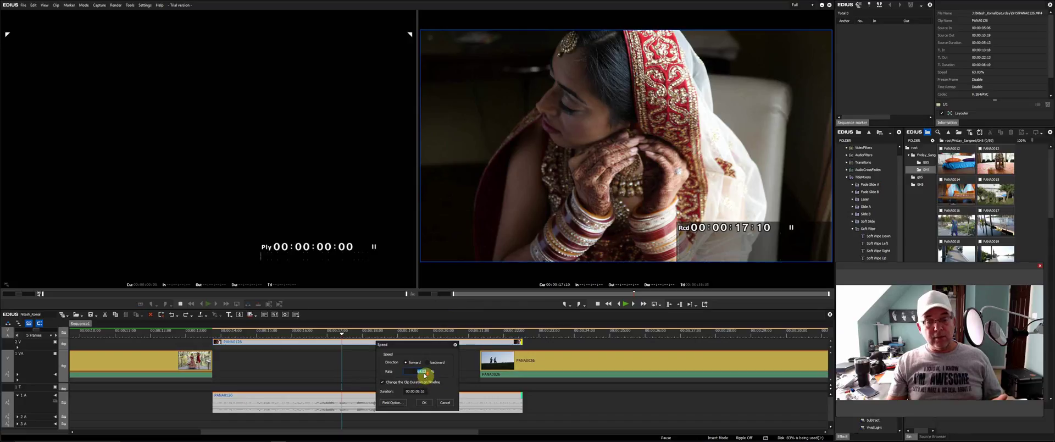
click(423, 402)
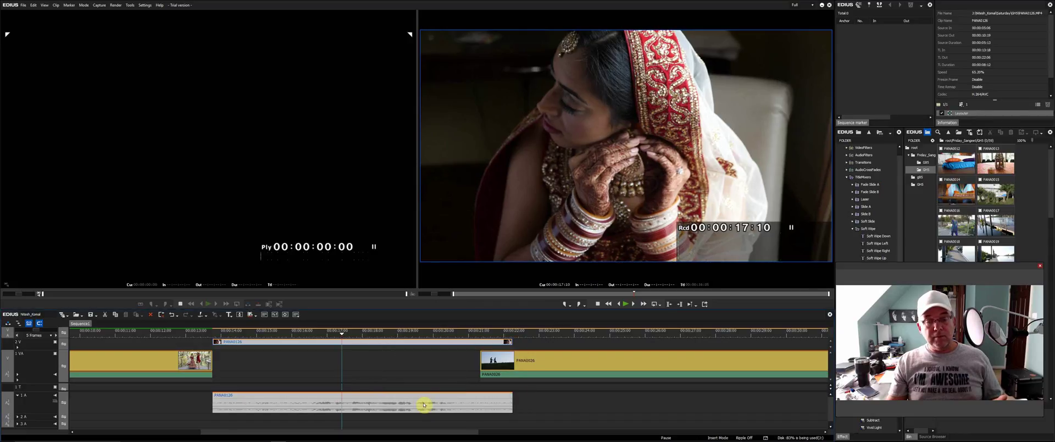
Set PANA0126's speed to 71.51% and trim its end to meet PANA0026
right_click(430, 342)
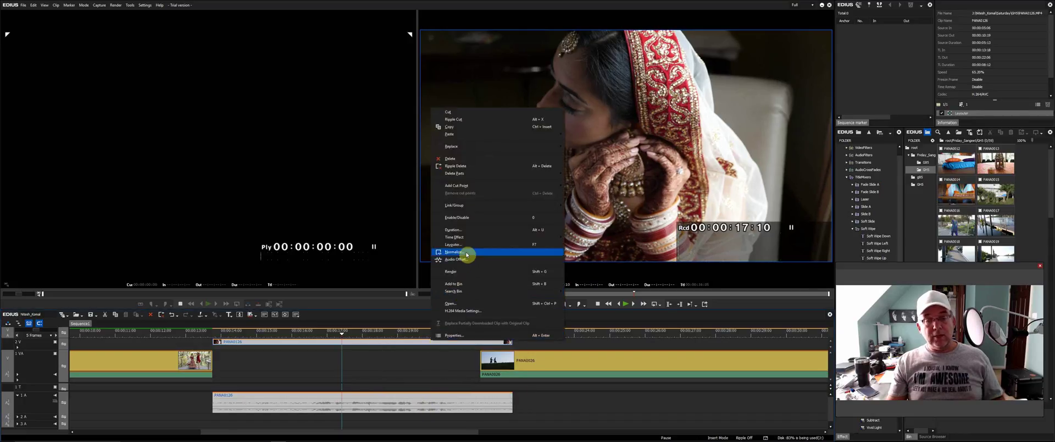
mouse_move(546, 237)
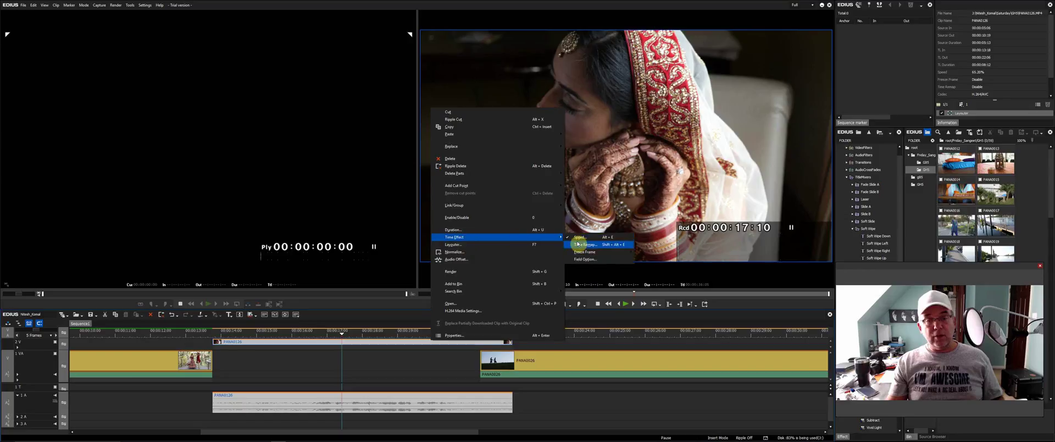
click(580, 237)
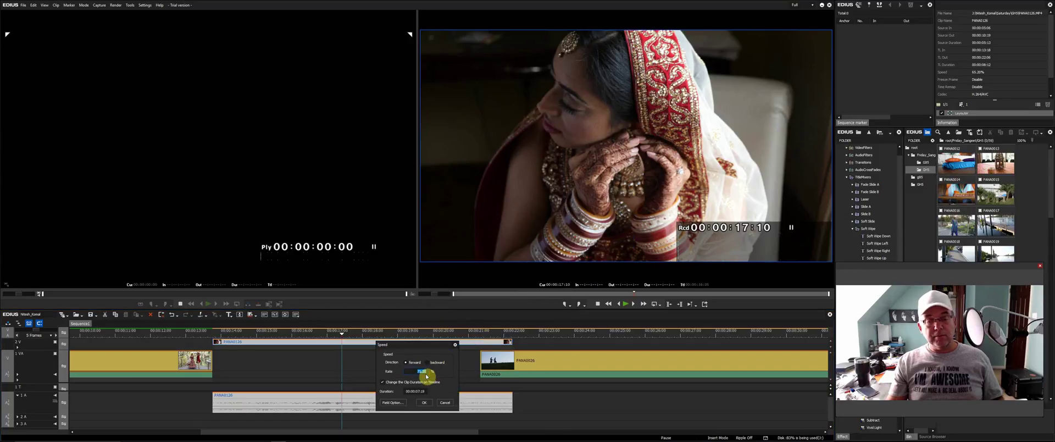
click(423, 402)
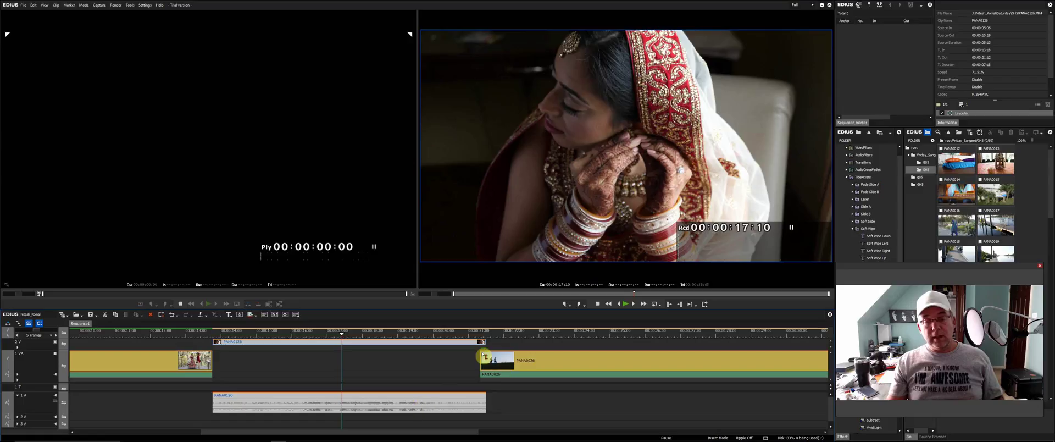
drag(485, 342, 447, 358)
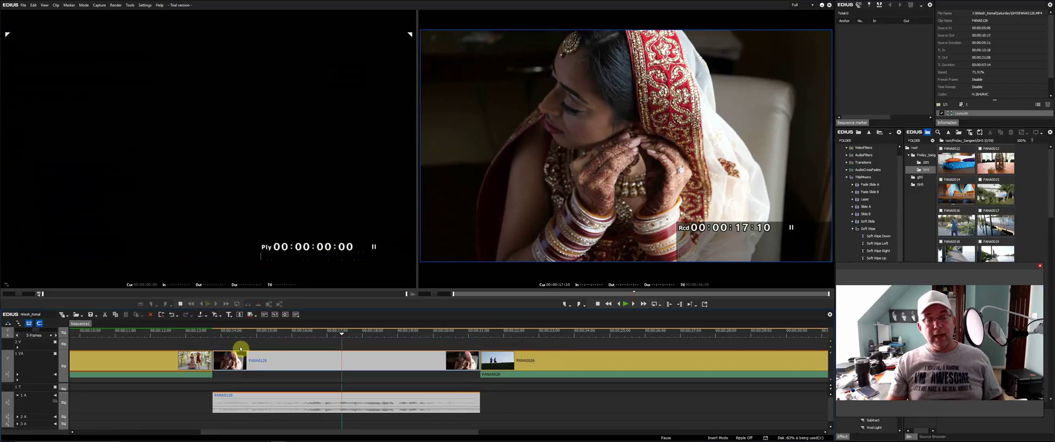
Play from 13:12 and again from 21:03 across the cut into PANA0026
click(207, 336)
key(space)
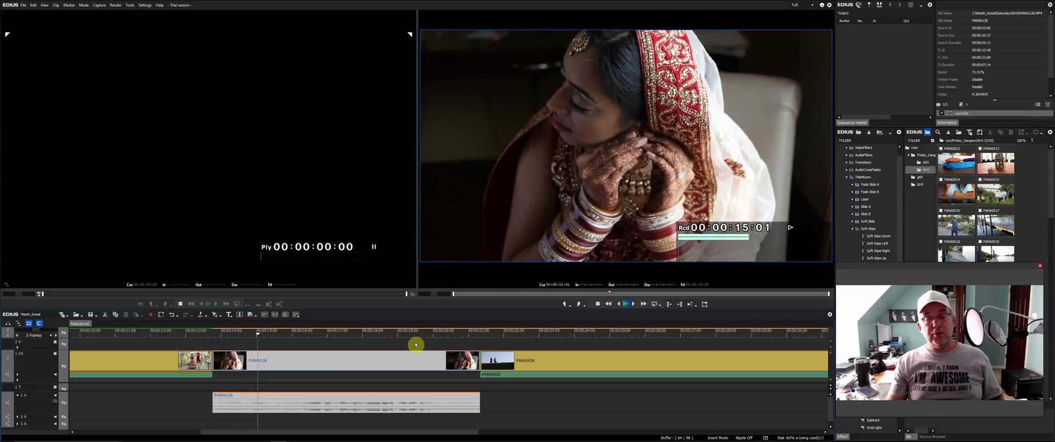
click(473, 341)
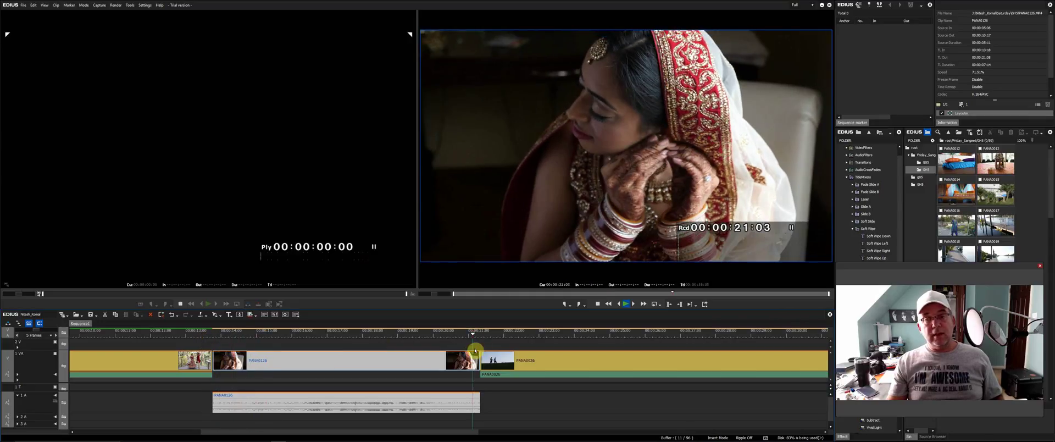
key(space)
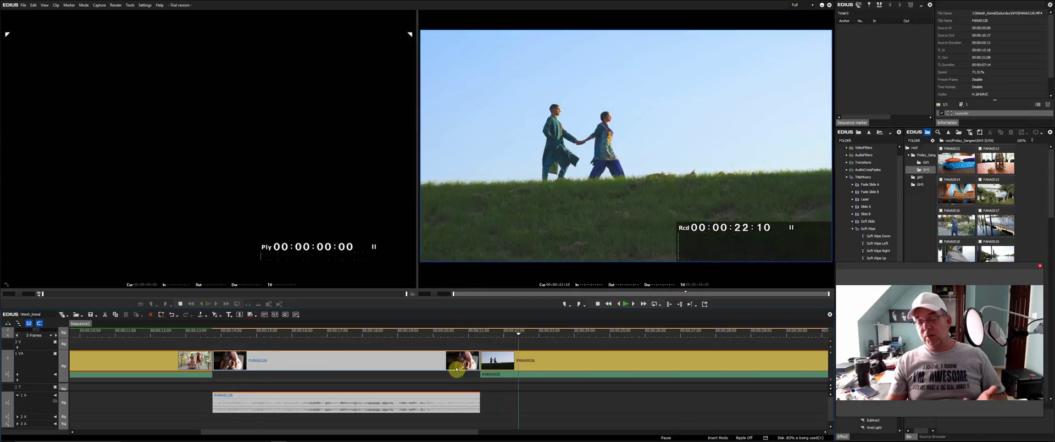